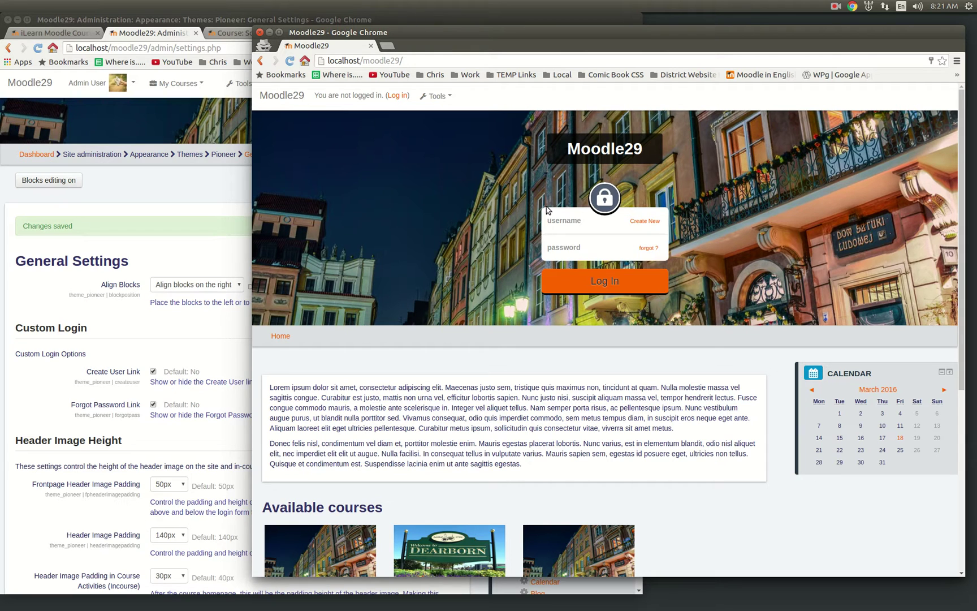
- Try the front page login box's signup and forgotten-password links, returning to the front page each time
left_click(590, 222)
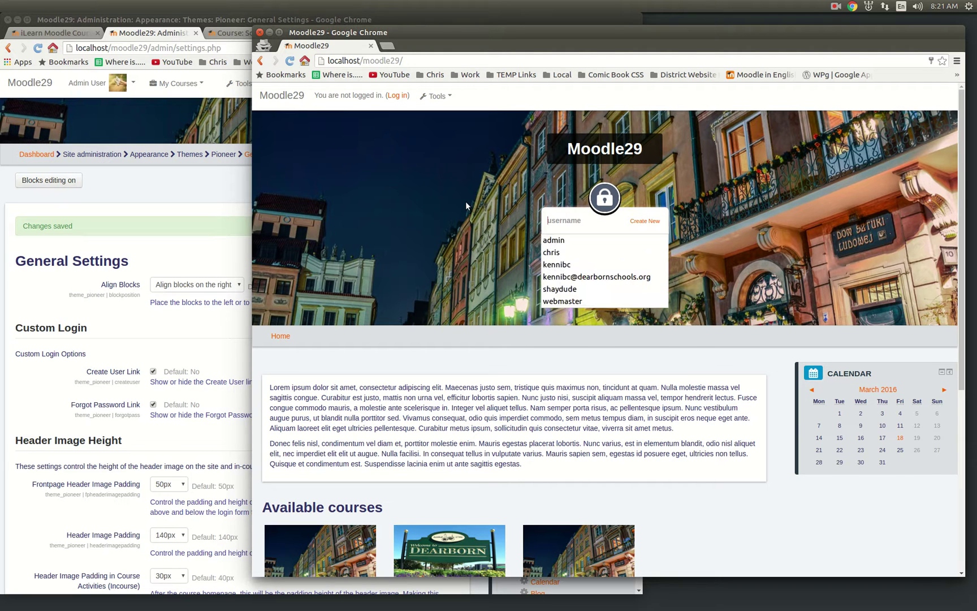
left_click(511, 252)
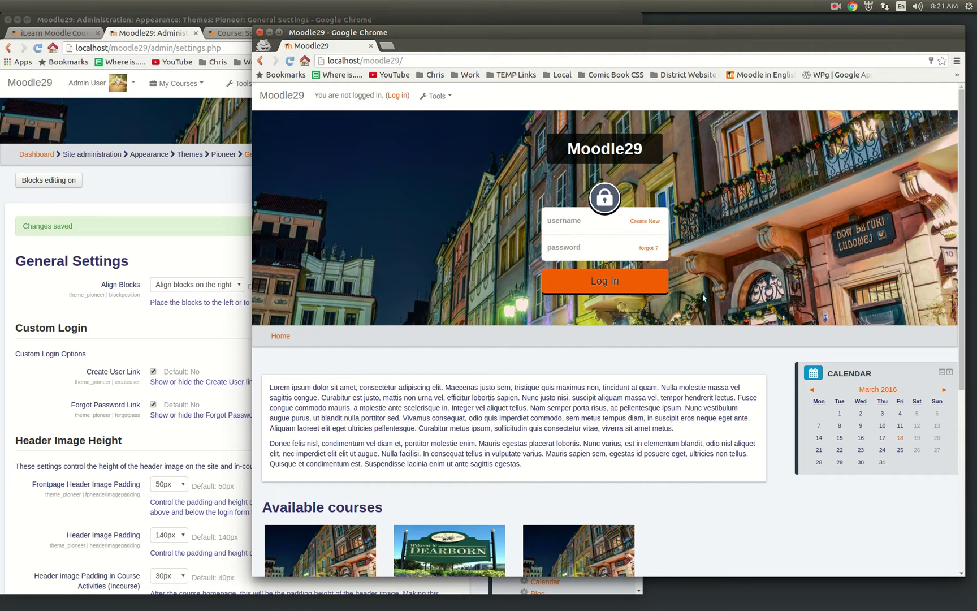
left_click(650, 224)
right_click(617, 281)
left_click(643, 293)
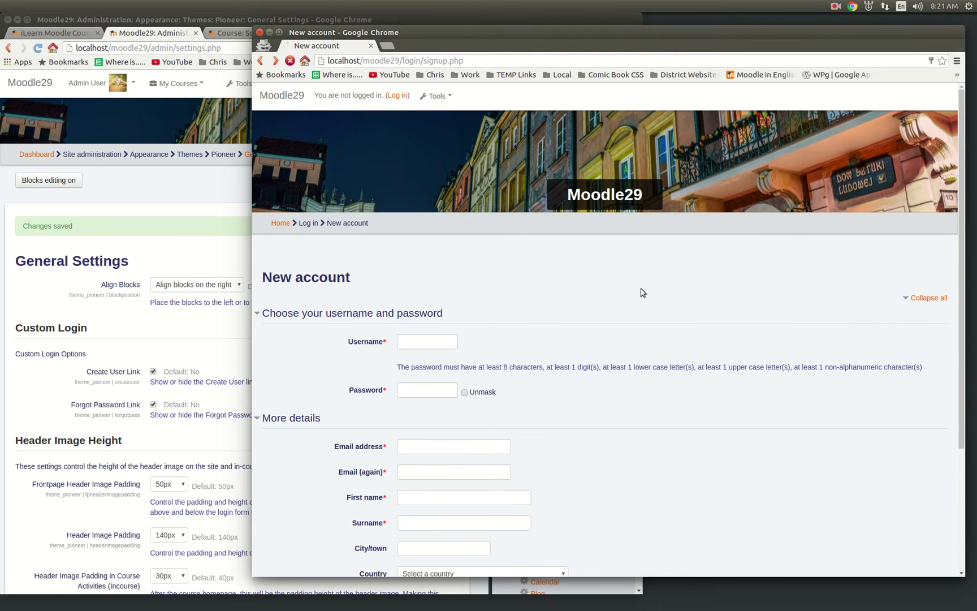
left_click(647, 251)
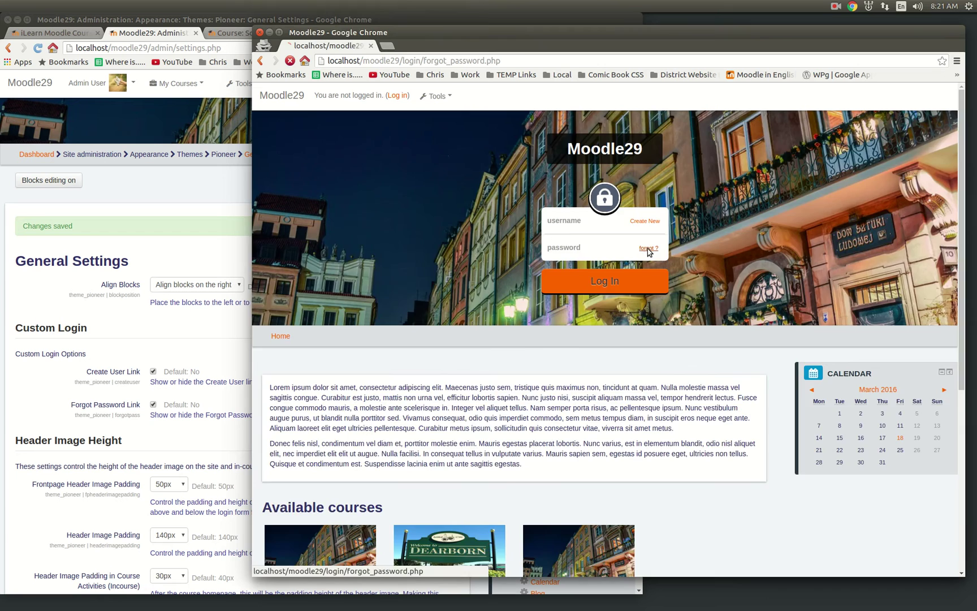
right_click(646, 255)
left_click(658, 263)
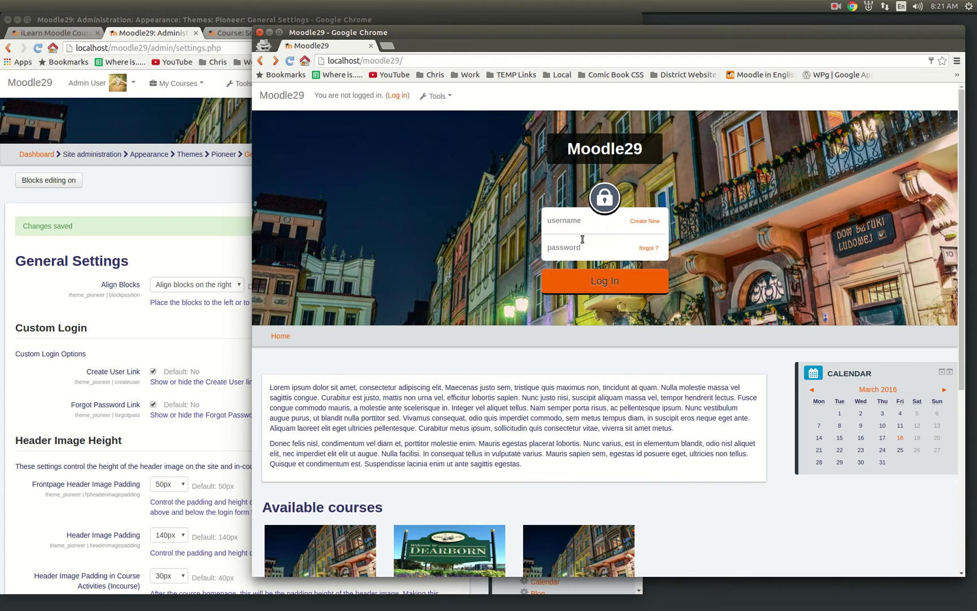
- Visit the full Moodle login page, then return to the site front page
left_click(398, 96)
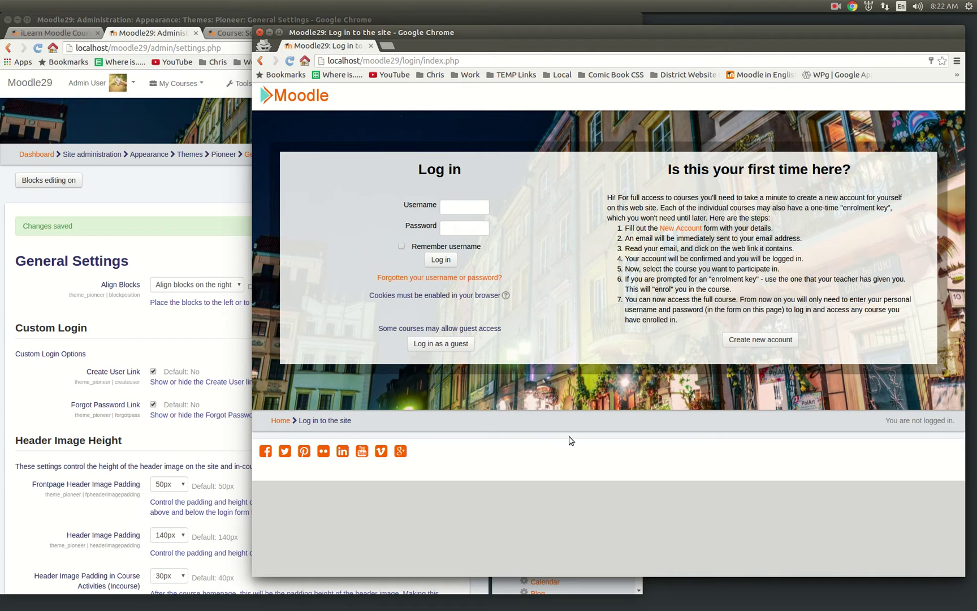
left_click(292, 419)
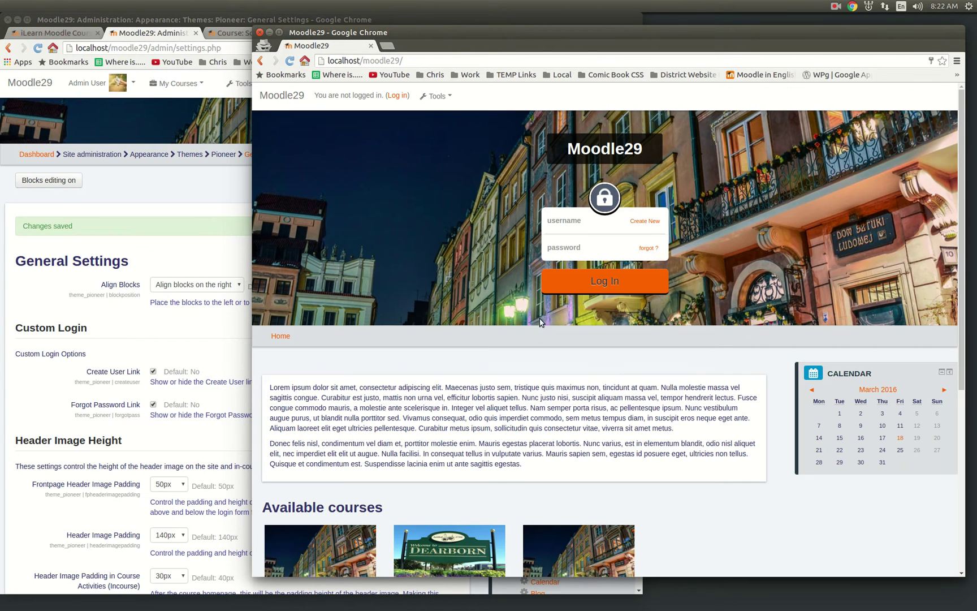
scroll(709, 491, "down", 5)
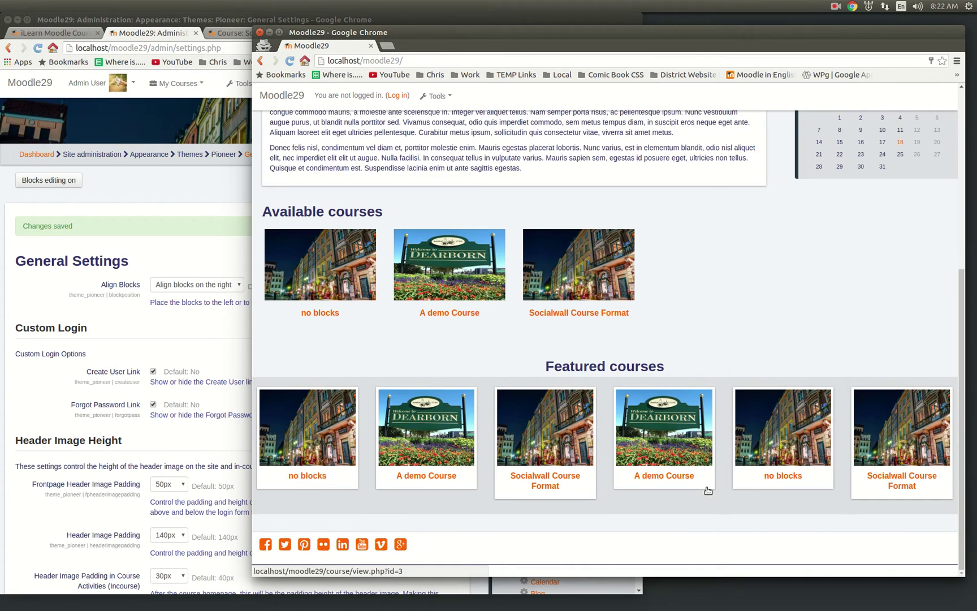
scroll(704, 484, "up", 2)
scroll(703, 485, "up", 3)
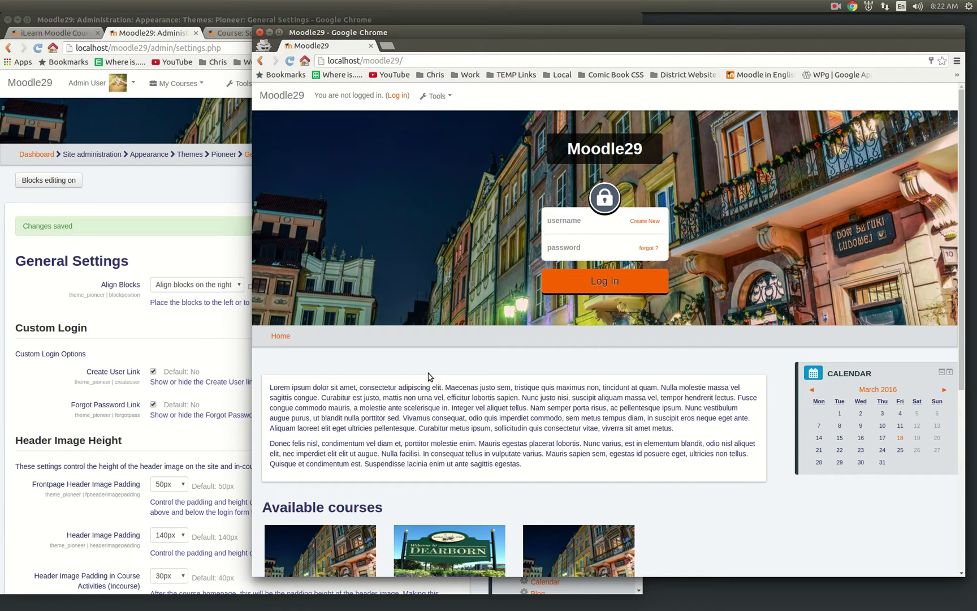
- Set Frontpage Header Image Padding to 175px and save the Pioneer settings
left_click(191, 340)
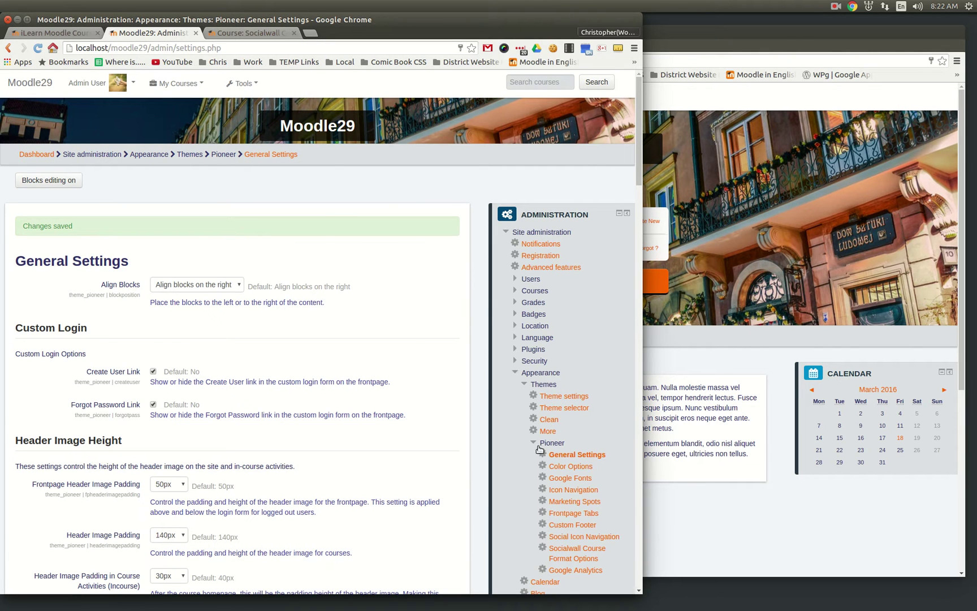
scroll(452, 439, "down", 5)
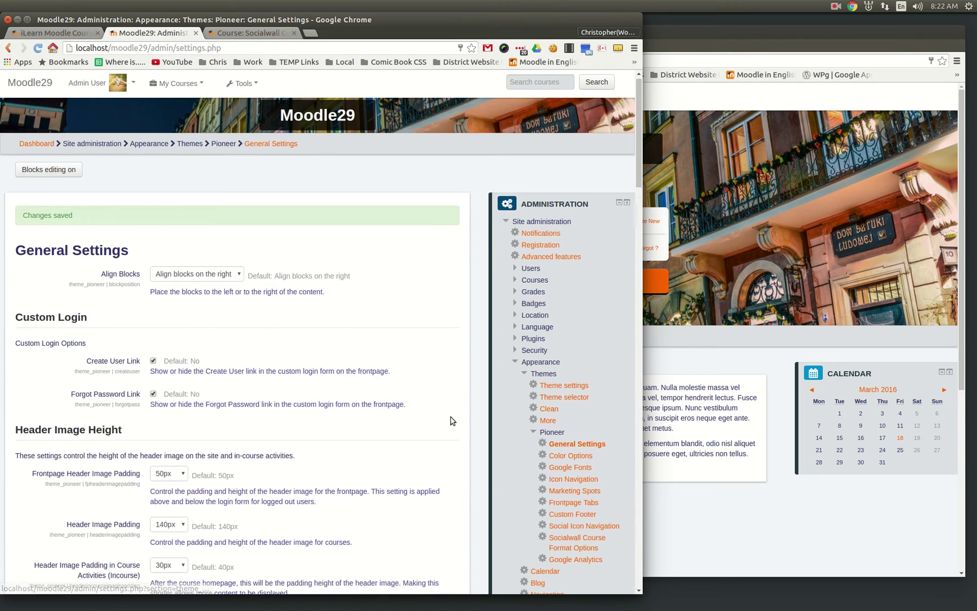
scroll(323, 348, "down", 2)
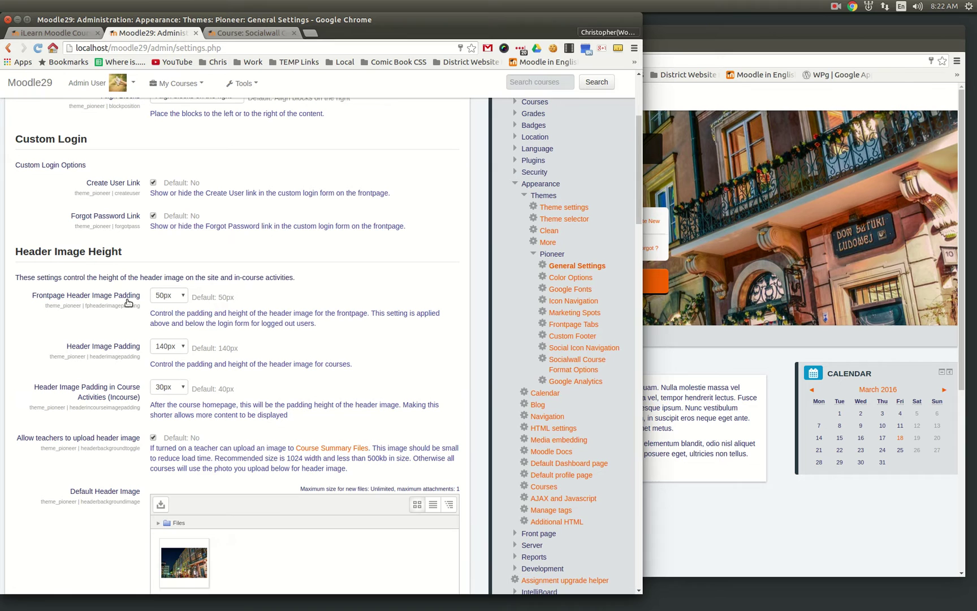
left_click(170, 295)
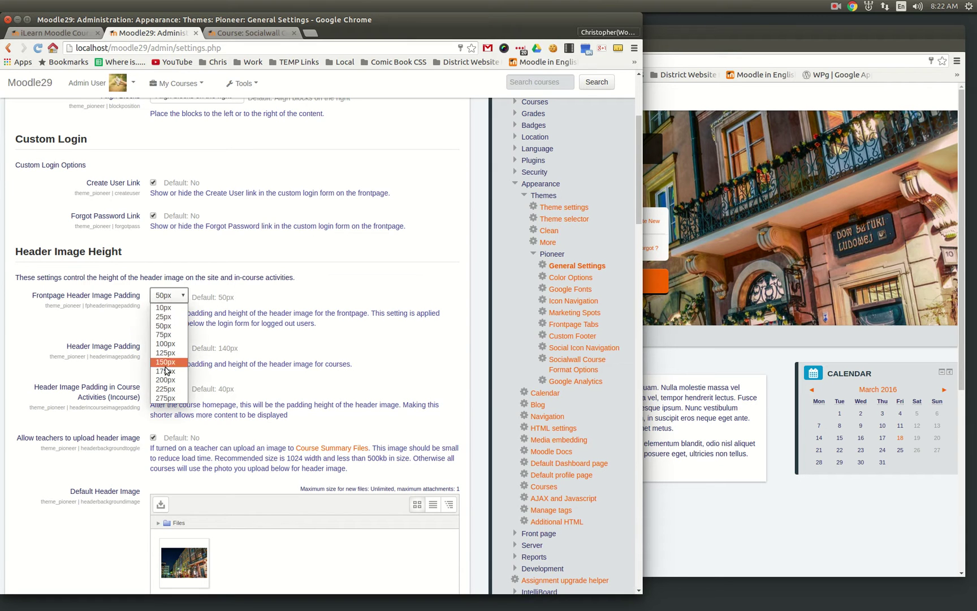
left_click(176, 372)
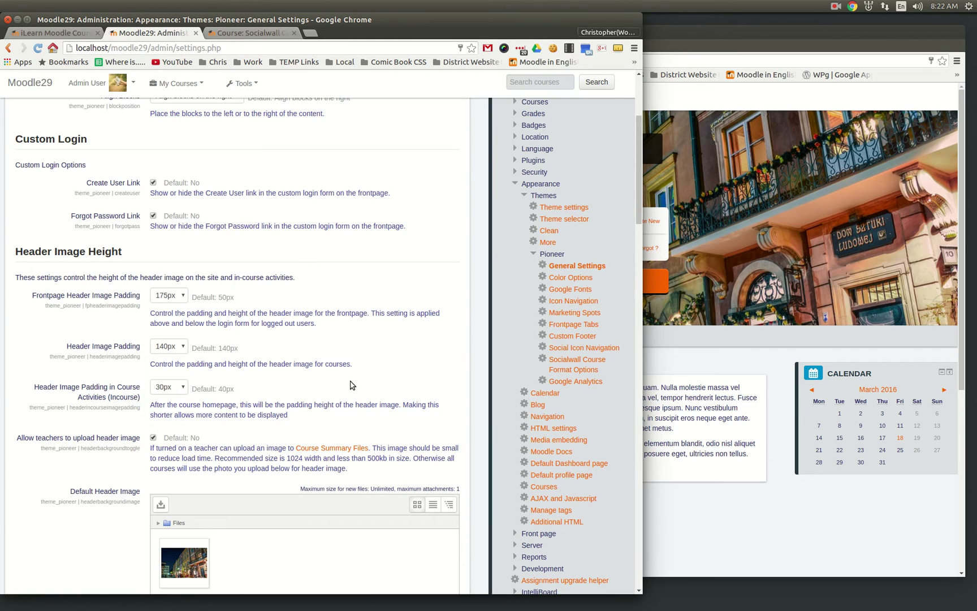
scroll(345, 380, "down", 20)
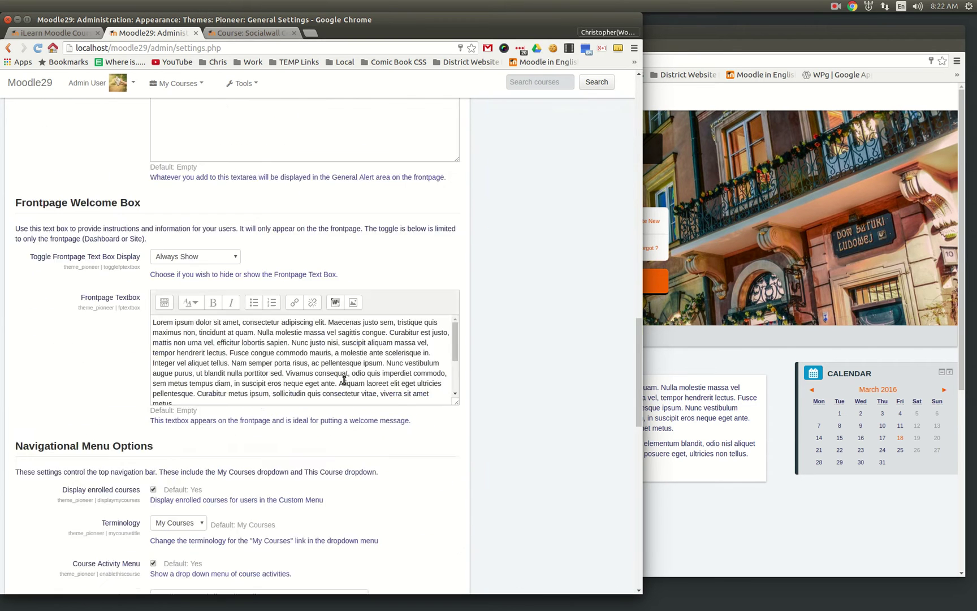
left_click(191, 473)
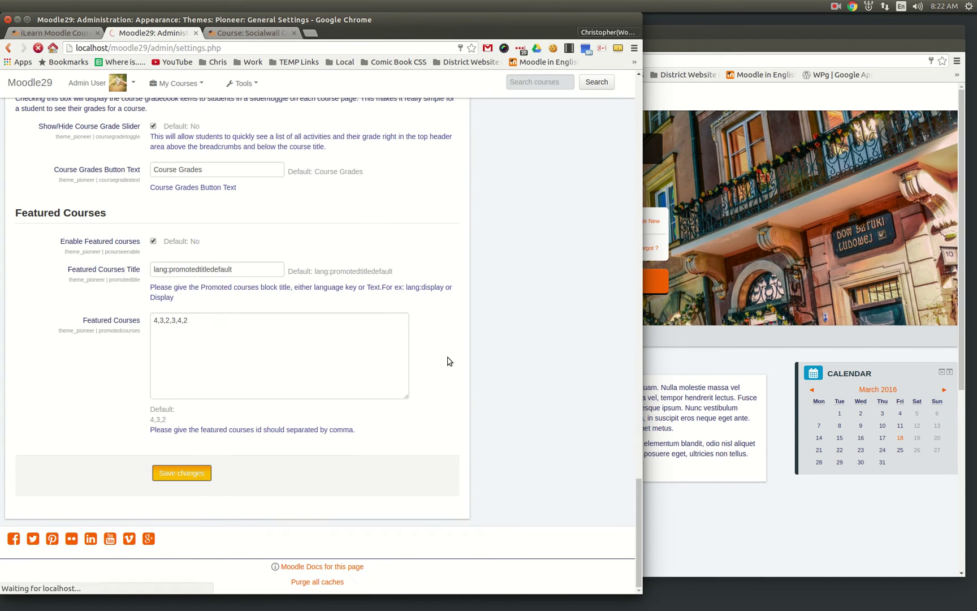
- Reload the logged-out front page to view the taller header image
left_click(689, 122)
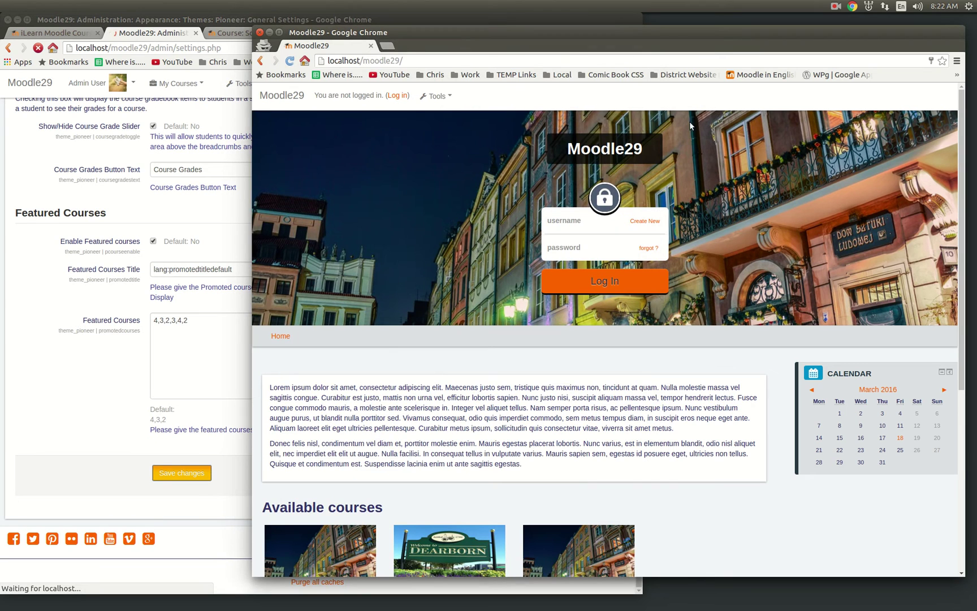
right_click(387, 183)
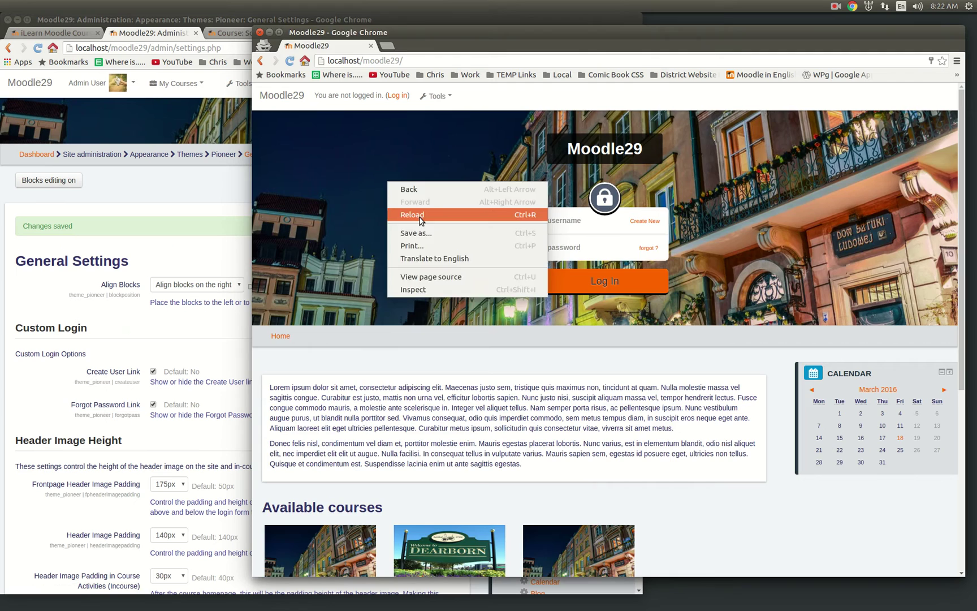
left_click(420, 219)
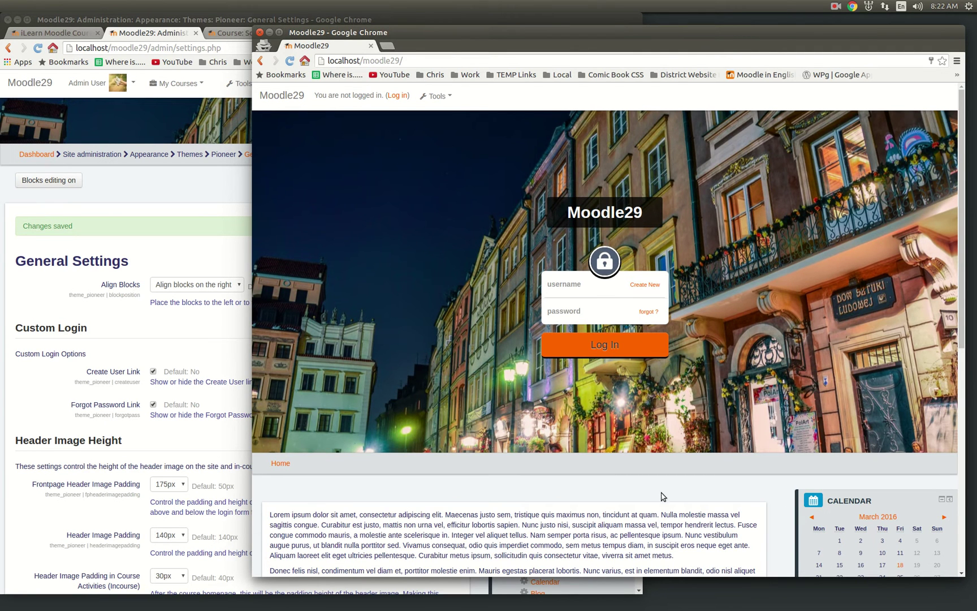
scroll(652, 486, "down", 3)
scroll(652, 485, "up", 3)
left_click(159, 343)
- Change Frontpage Header Image Padding to 10px, save, and reload the logged-out front page
scroll(137, 359, "down", 3)
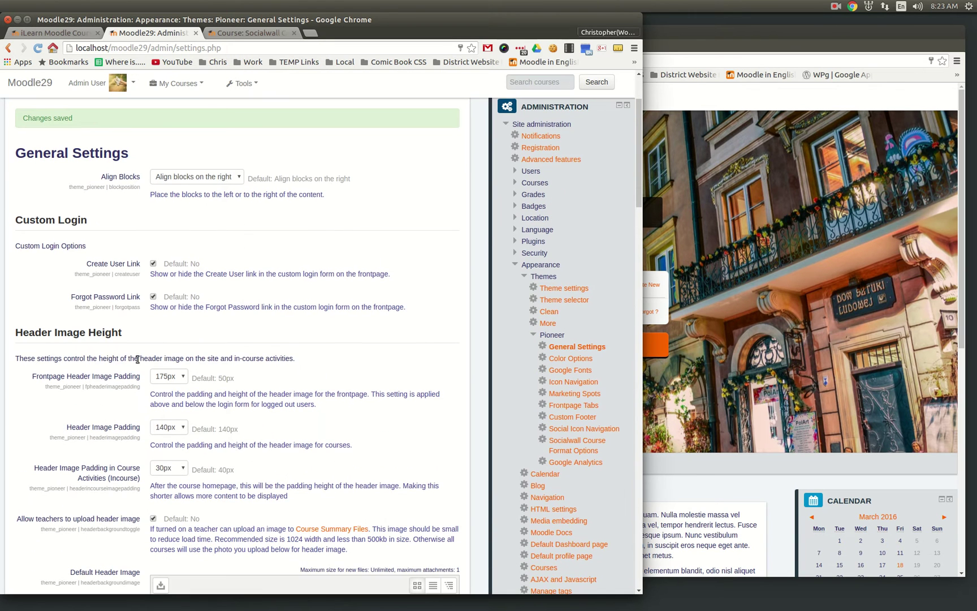
left_click(181, 376)
left_click(276, 366)
left_click(160, 382)
left_click(169, 394)
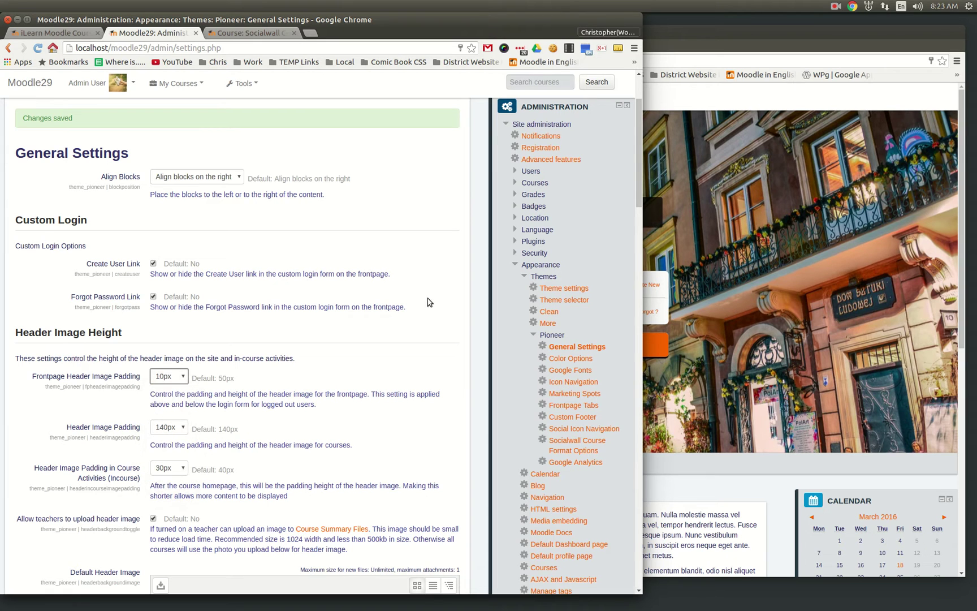
left_click(346, 366)
left_click(741, 306)
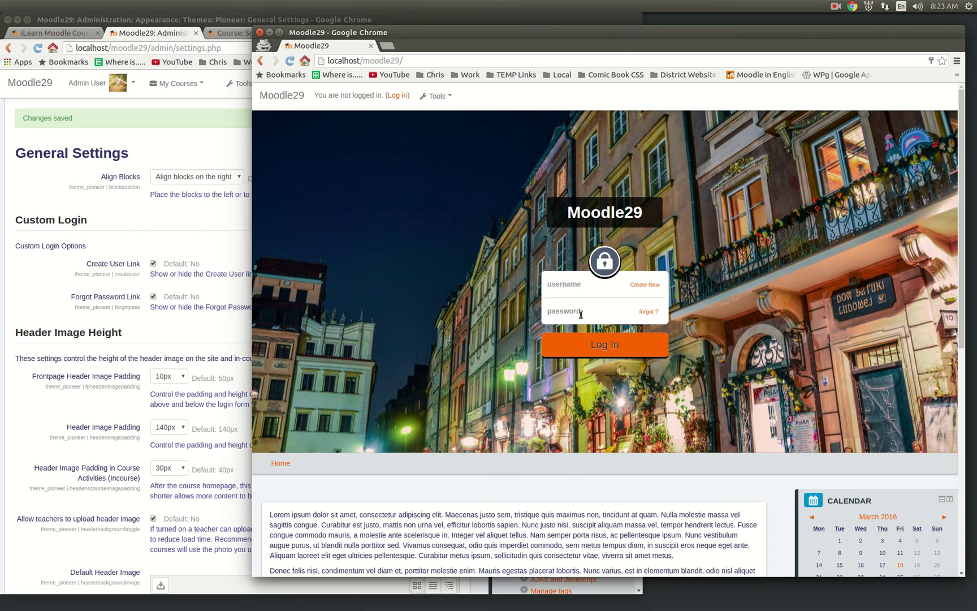
left_click(198, 323)
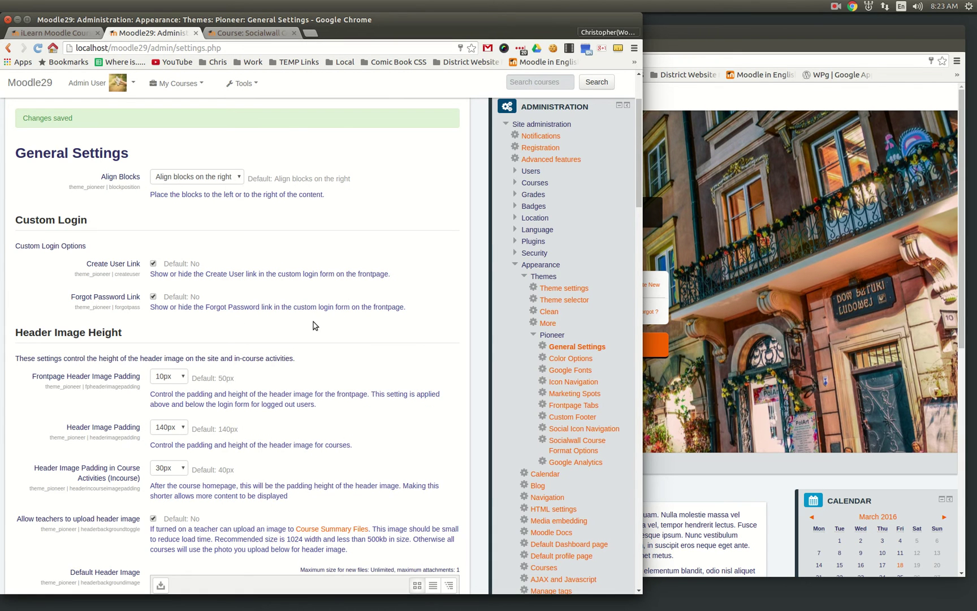
scroll(315, 325, "down", 15)
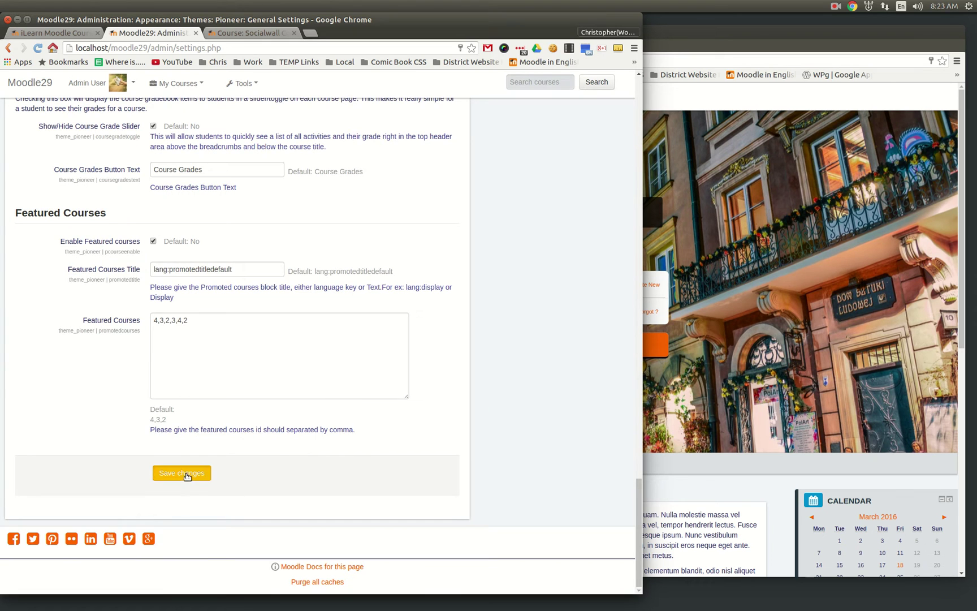
left_click(192, 472)
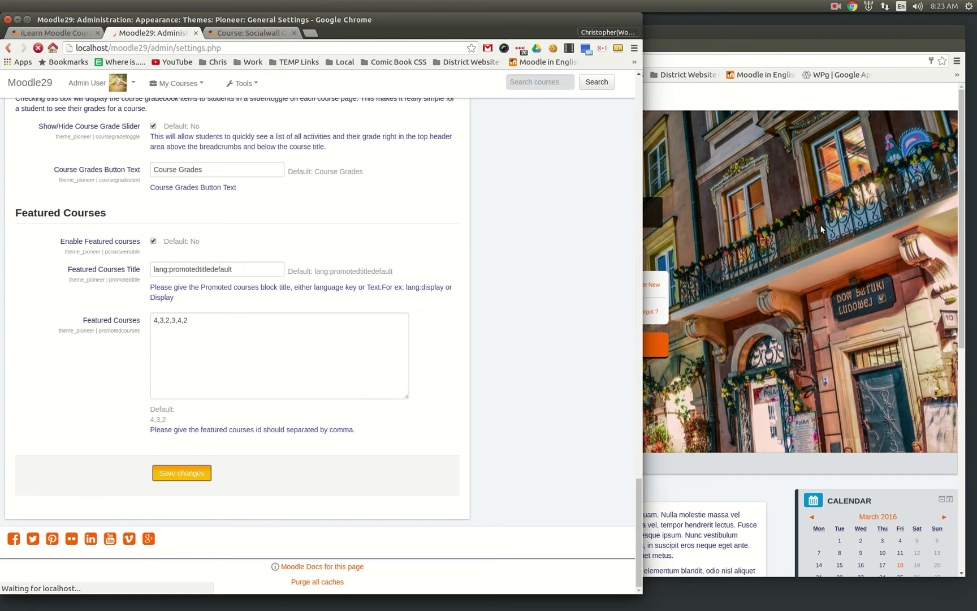
key("alt+Tab")
left_click(290, 60)
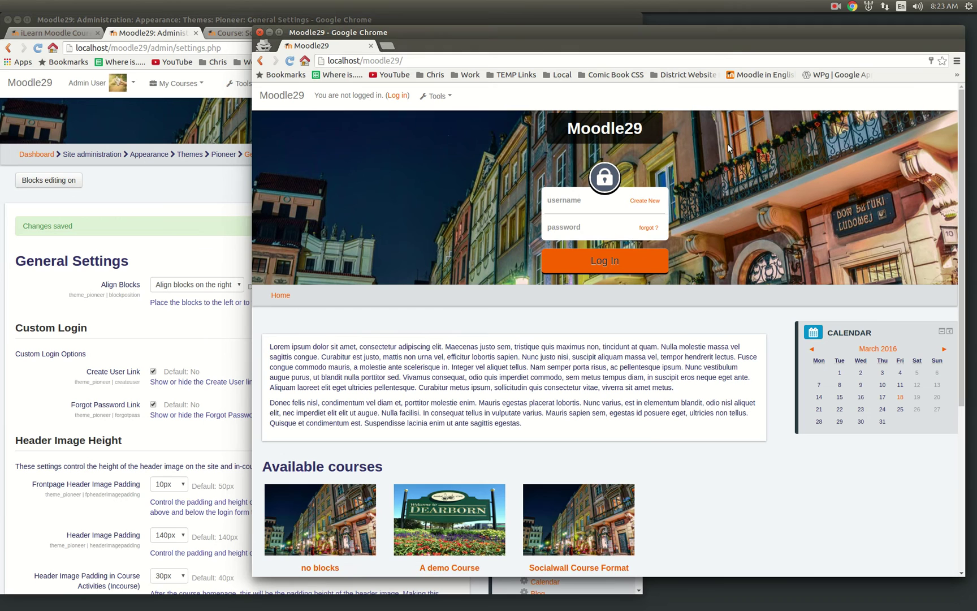
left_click(152, 333)
scroll(108, 495, "down", 3)
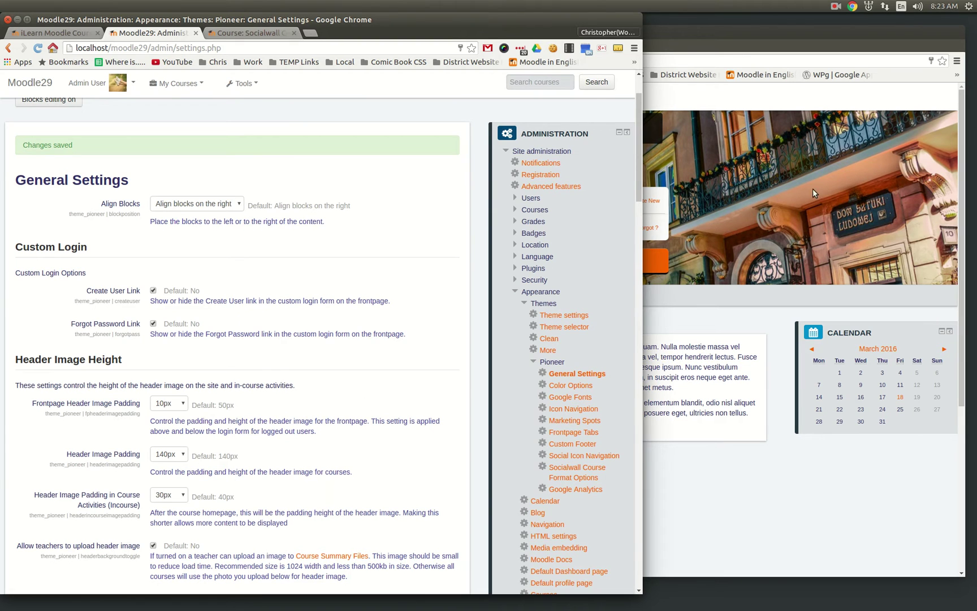
scroll(208, 457, "down", 2)
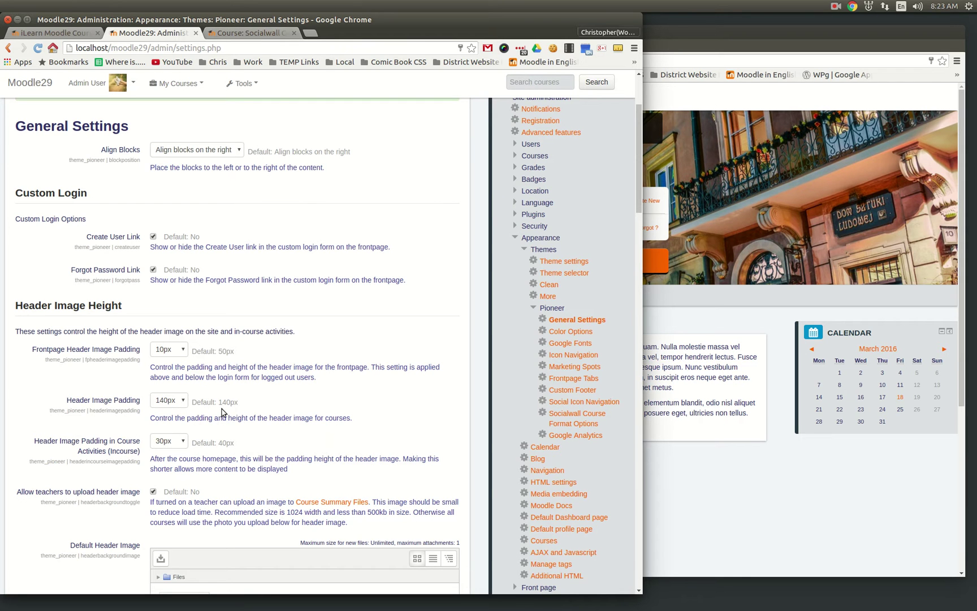
left_click(245, 34)
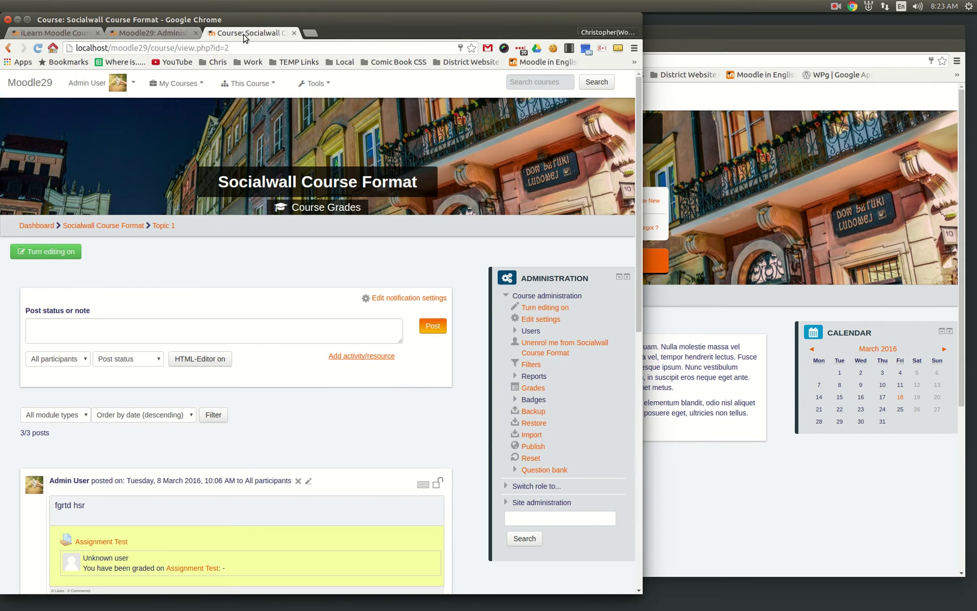
left_click(14, 82)
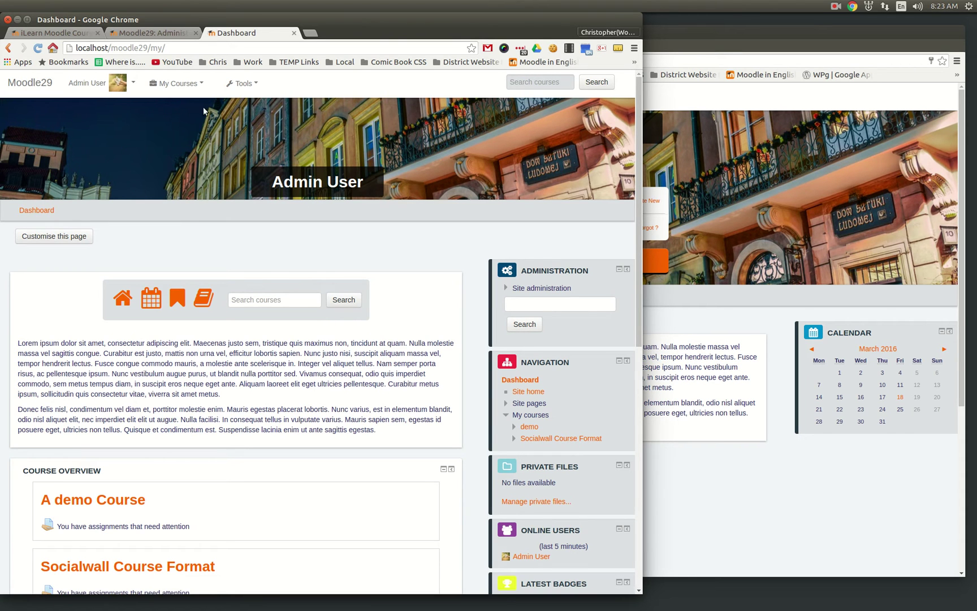
left_click(189, 86)
left_click(191, 119)
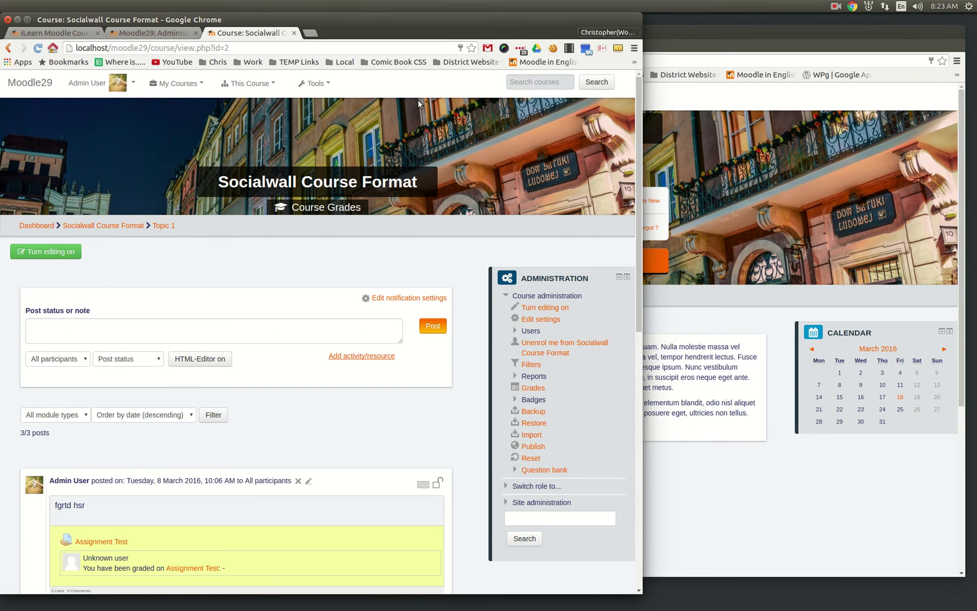
- Set the course Header Image Padding to 40px, save, and reload the Socialwall course
left_click(145, 33)
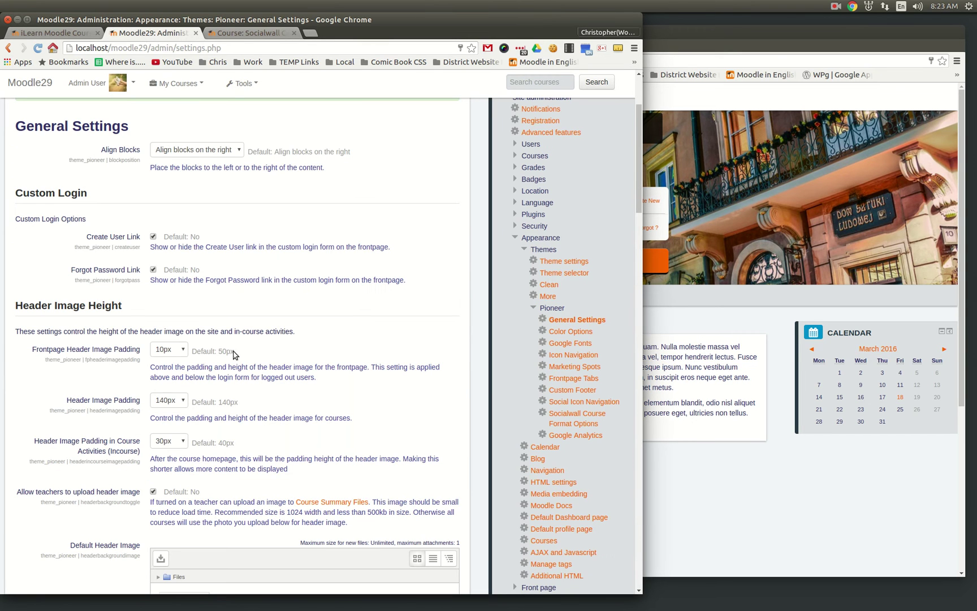
left_click(175, 401)
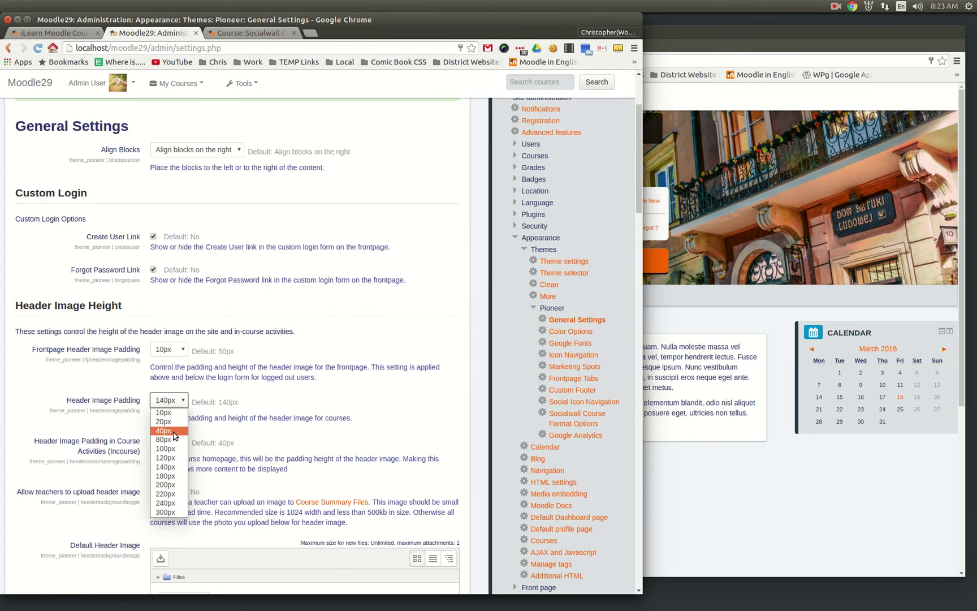
left_click(173, 433)
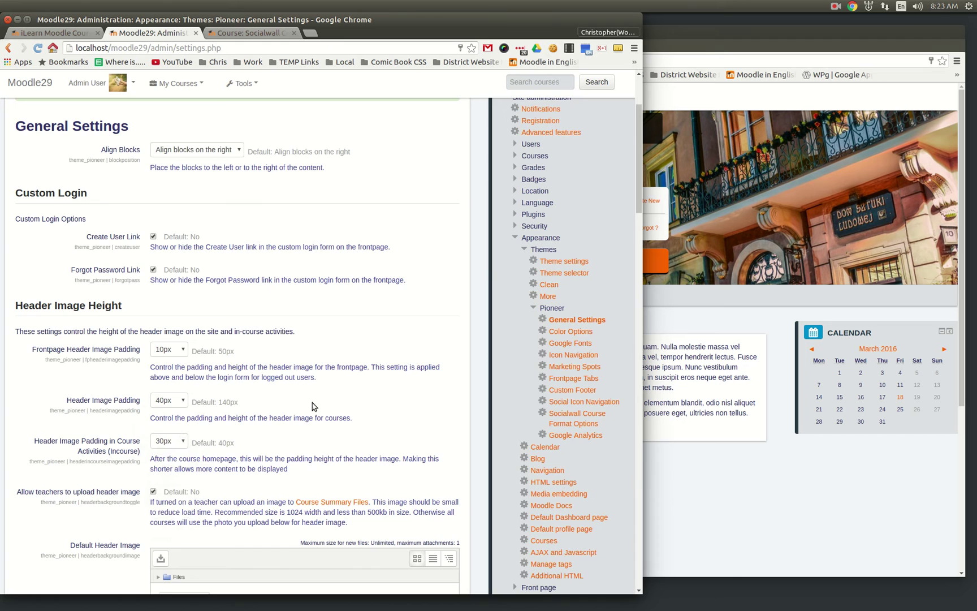
scroll(185, 390, "down", 4)
scroll(258, 389, "down", 20)
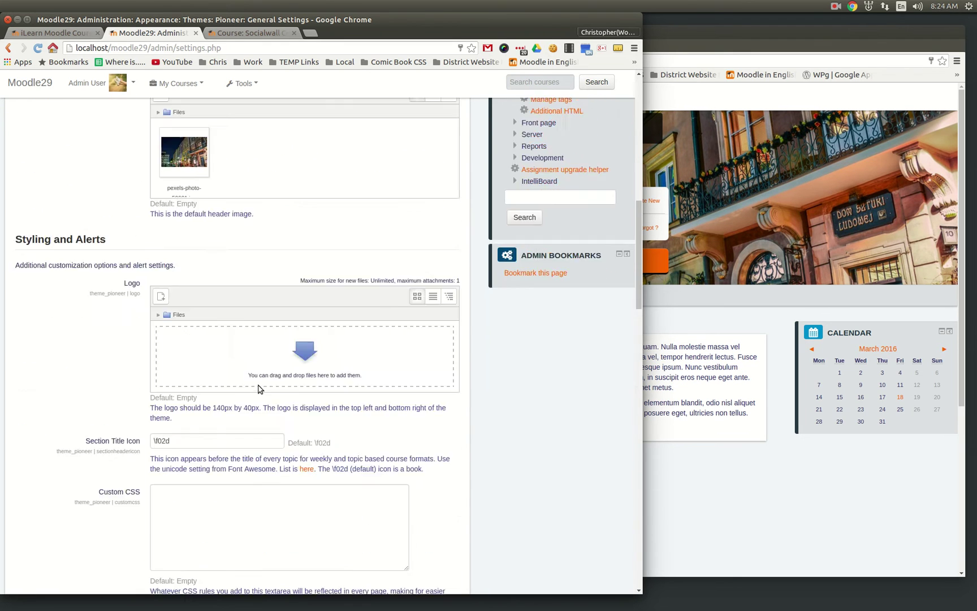
left_click(201, 478)
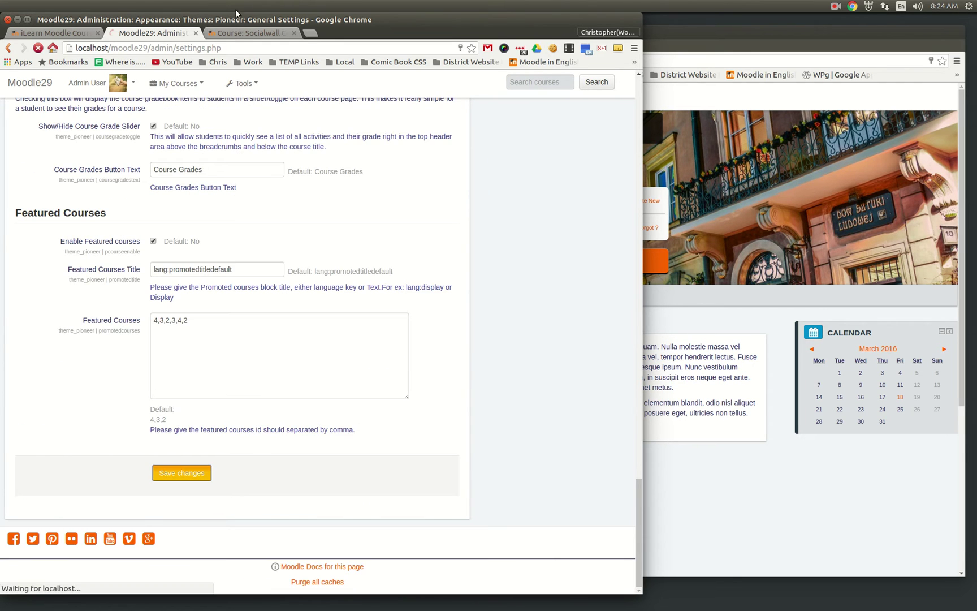
left_click(245, 34)
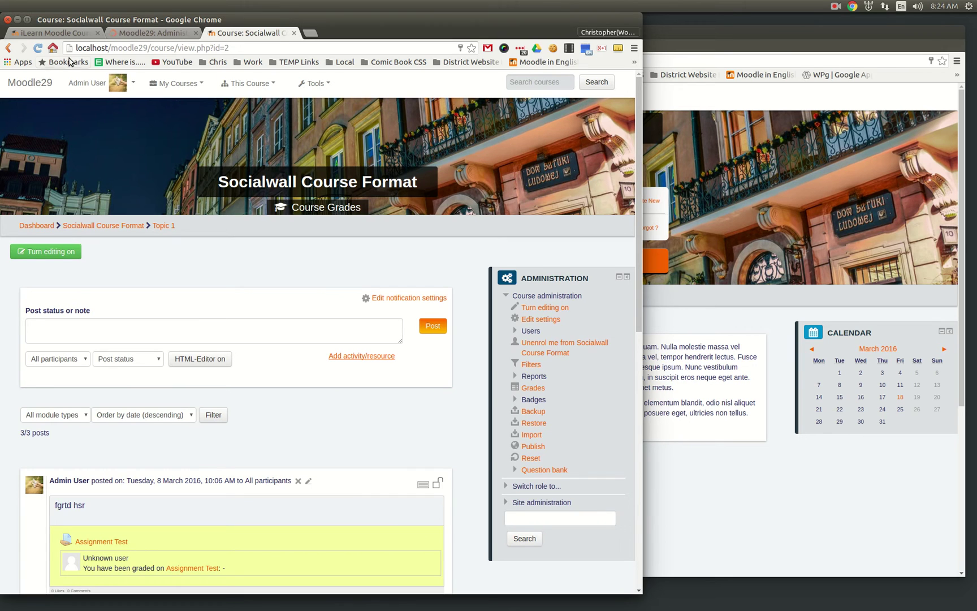
left_click(37, 47)
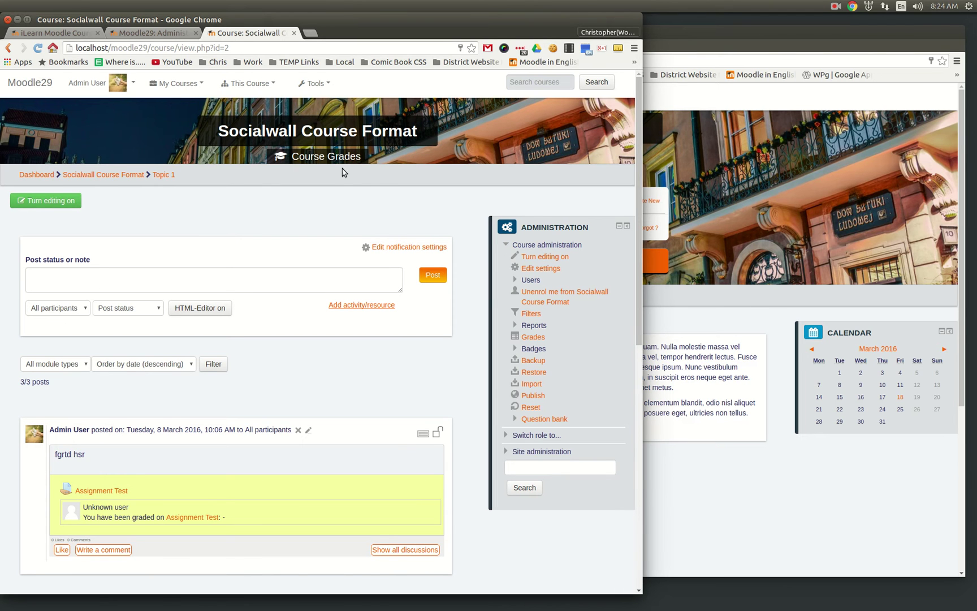
scroll(489, 448, "down", 3)
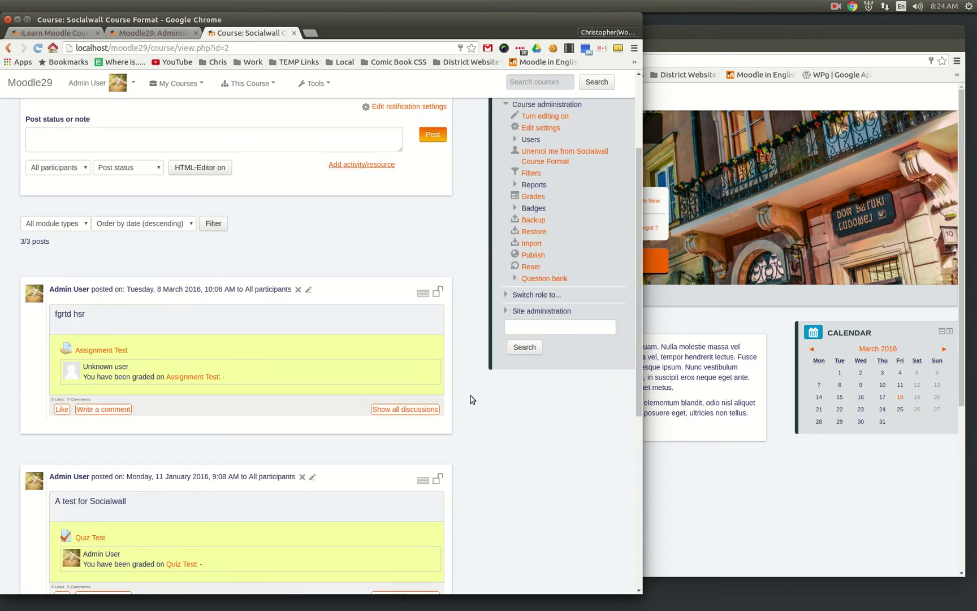
scroll(469, 399, "up", 3)
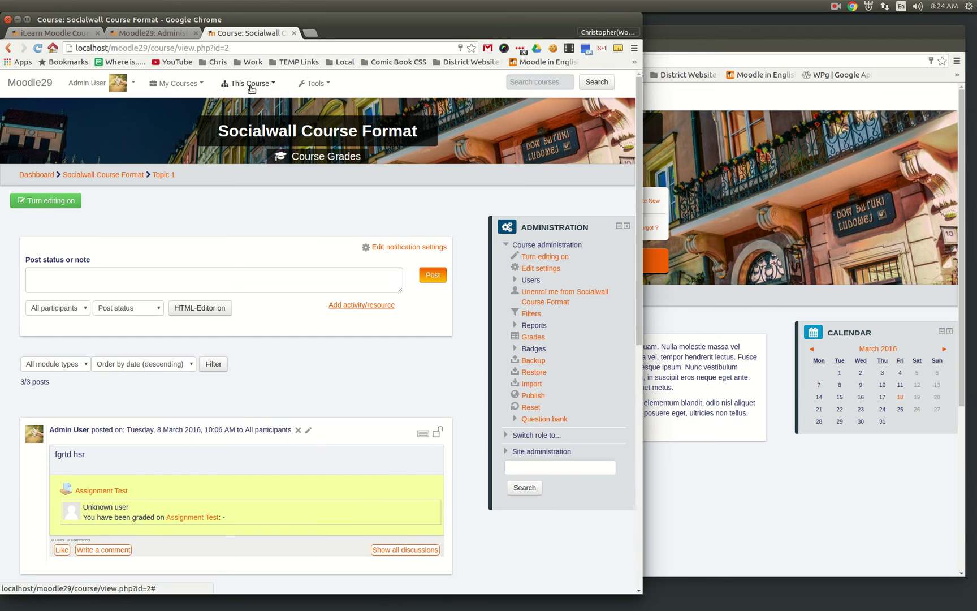
- Raise the course Header Image Padding to 200px, save, and reload the course to see the taller header
left_click(164, 35)
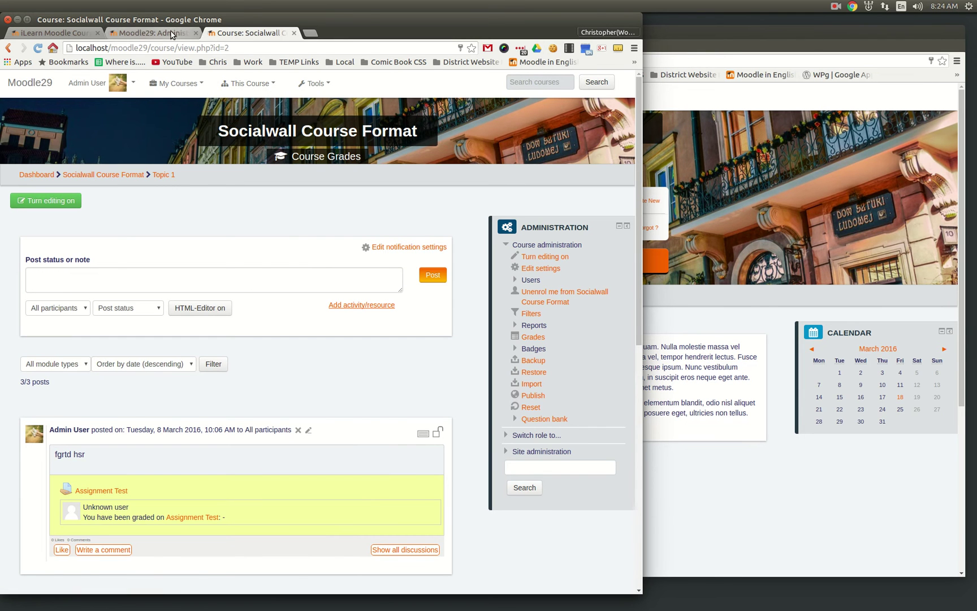
scroll(266, 475, "down", 5)
left_click(169, 373)
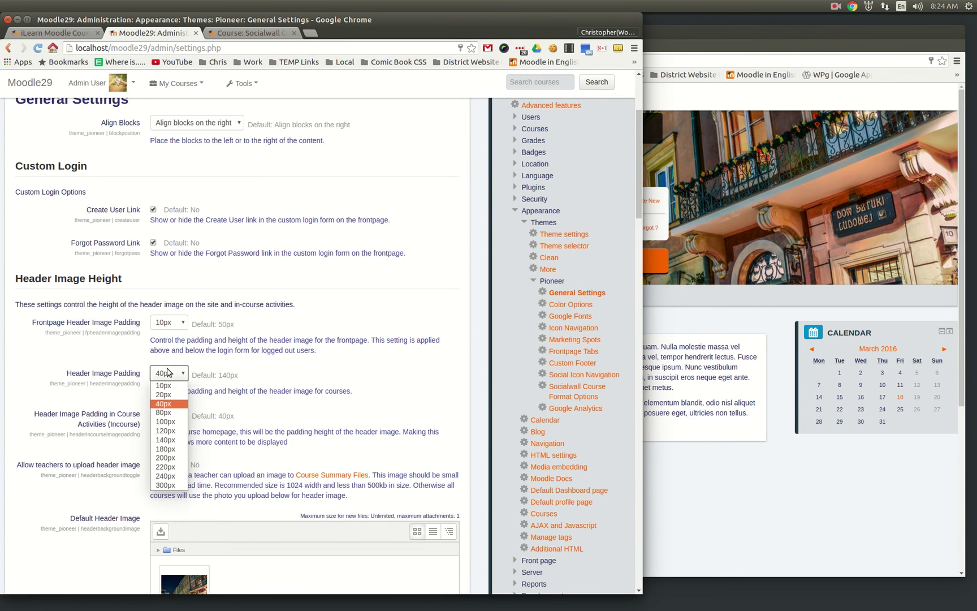
left_click(176, 458)
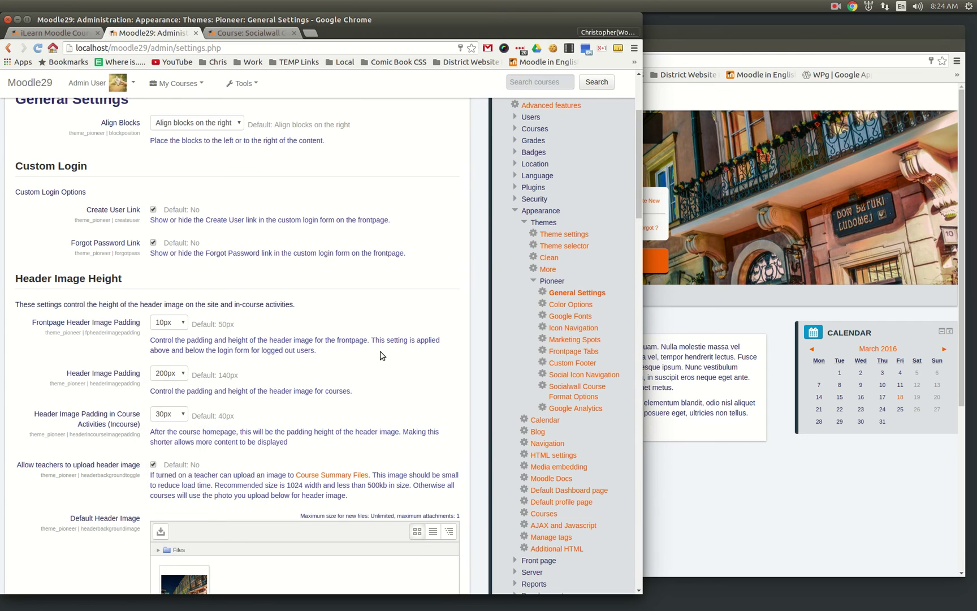
scroll(373, 362, "down", 20)
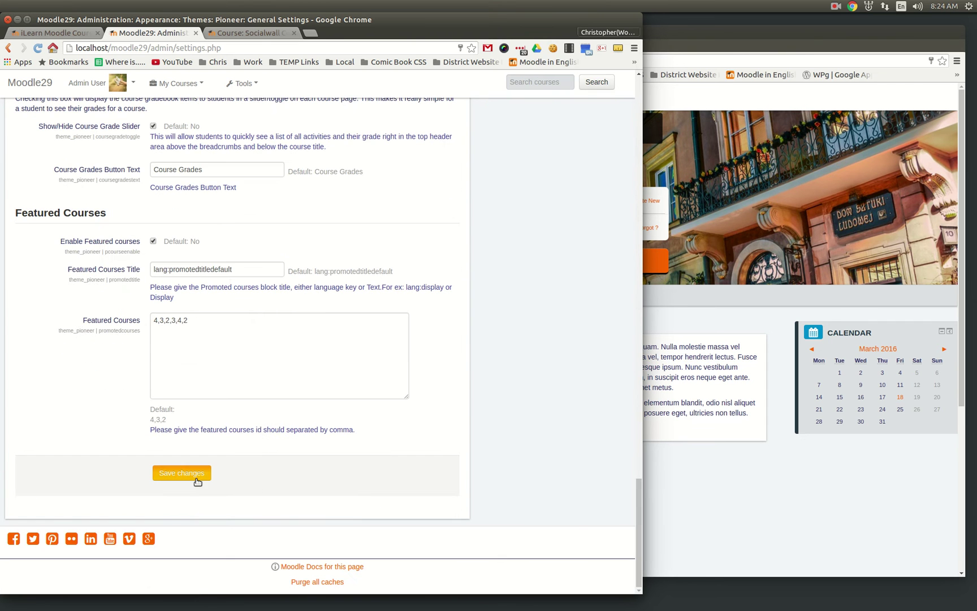
left_click(195, 477)
left_click(238, 35)
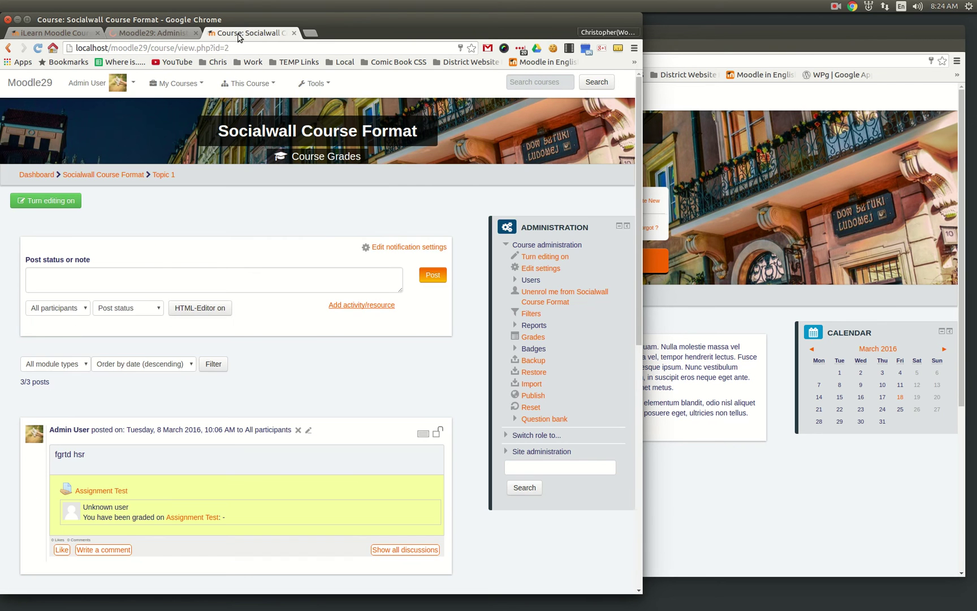
left_click(38, 47)
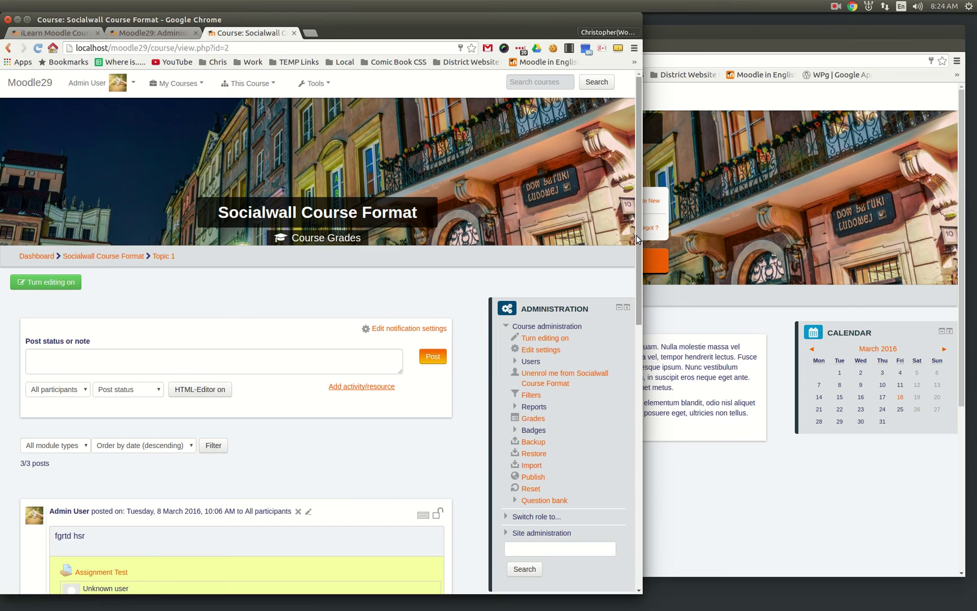
left_click_drag(637, 239, 308, 166)
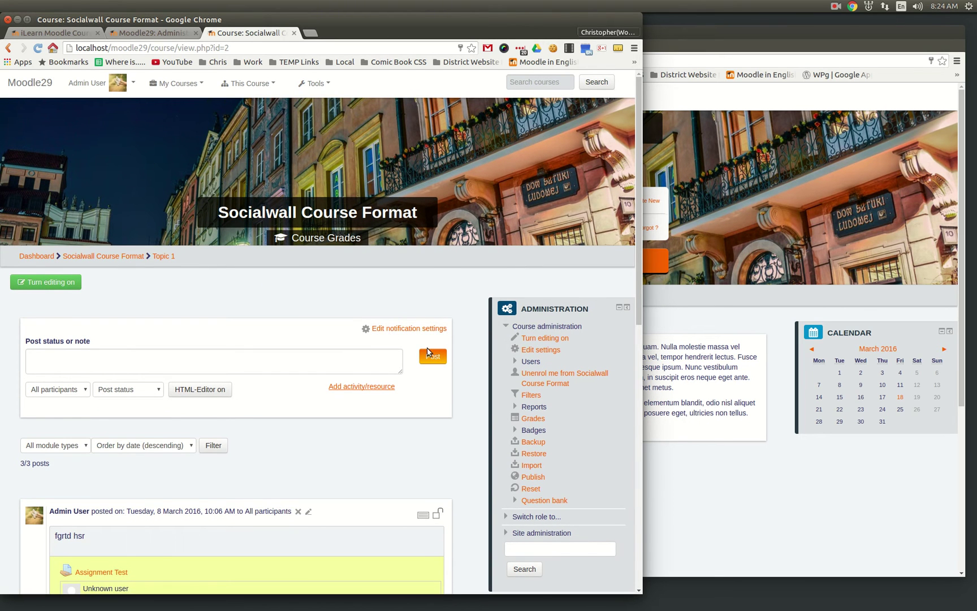
- In the course's Edit settings, add Lockers.JPG to Course summary files and save and display
left_click(541, 352)
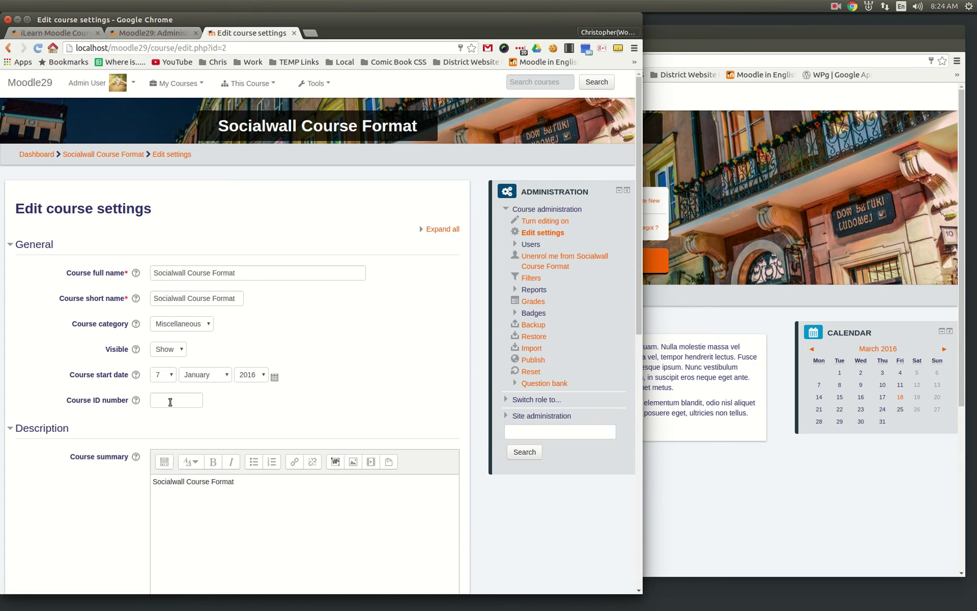
scroll(102, 317, "down", 8)
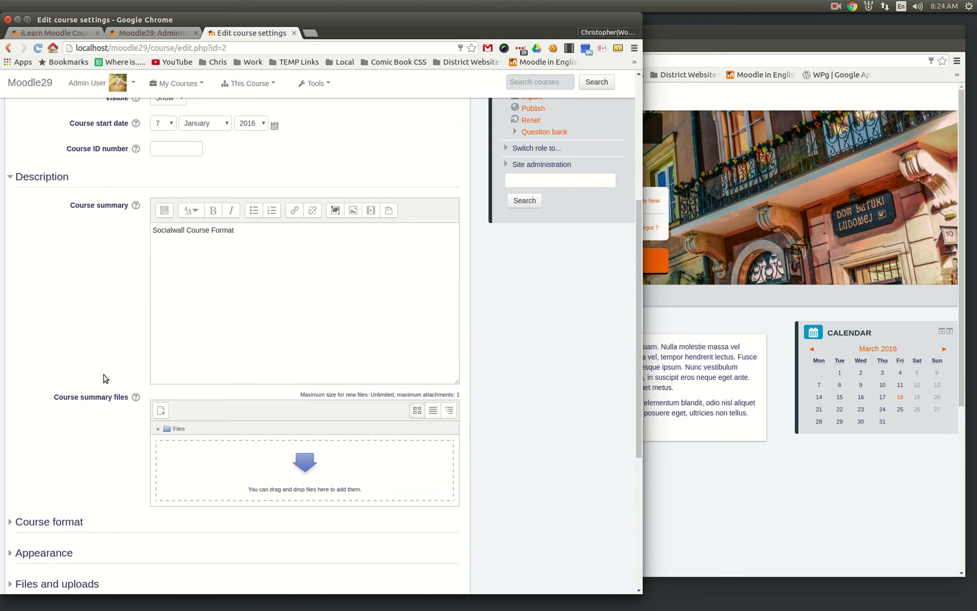
scroll(103, 376, "down", 9)
scroll(113, 364, "up", 3)
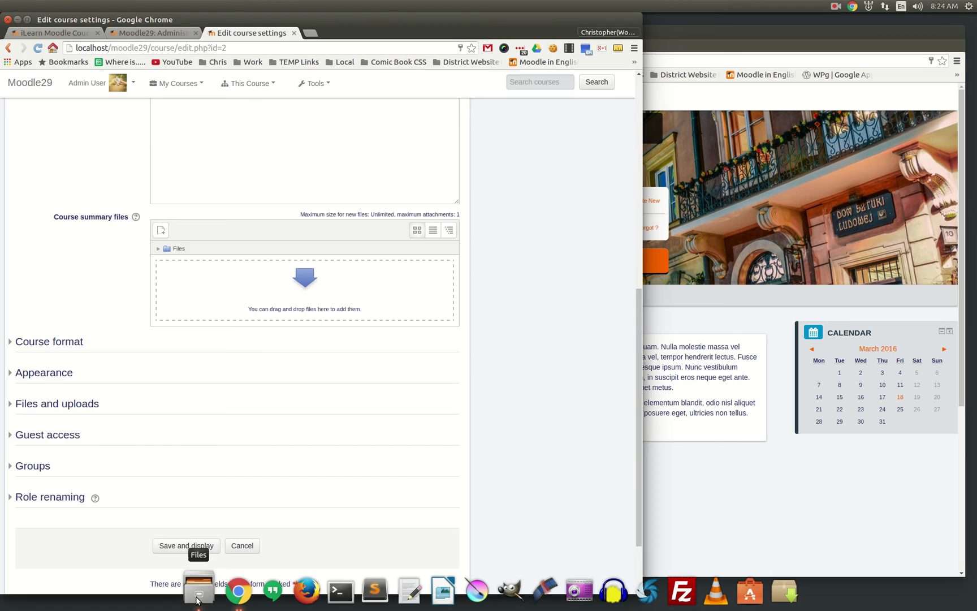
left_click(197, 600)
left_click_drag(281, 70, 816, 113)
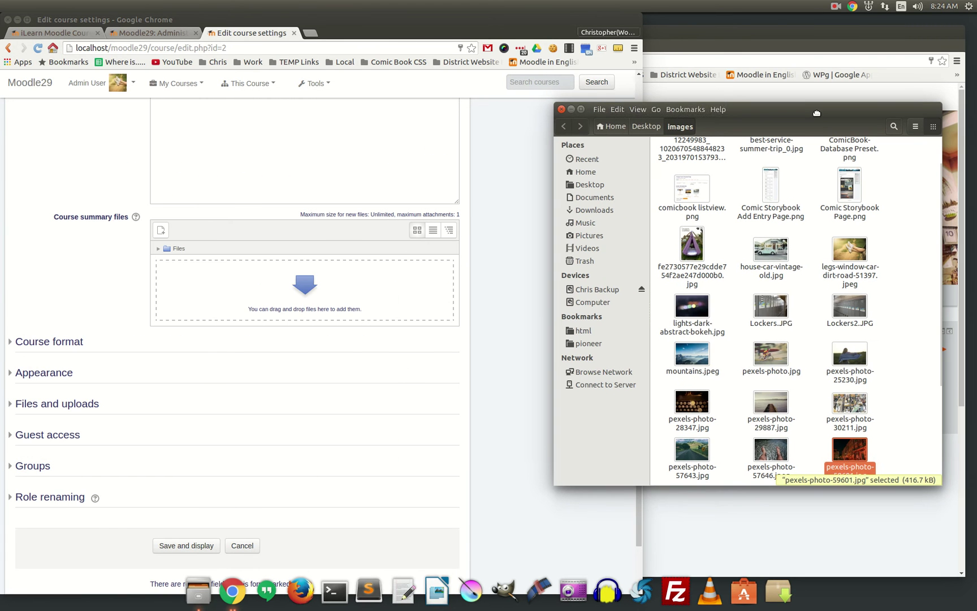
left_click_drag(771, 305, 233, 281)
left_click(299, 362)
scroll(274, 419, "down", 1)
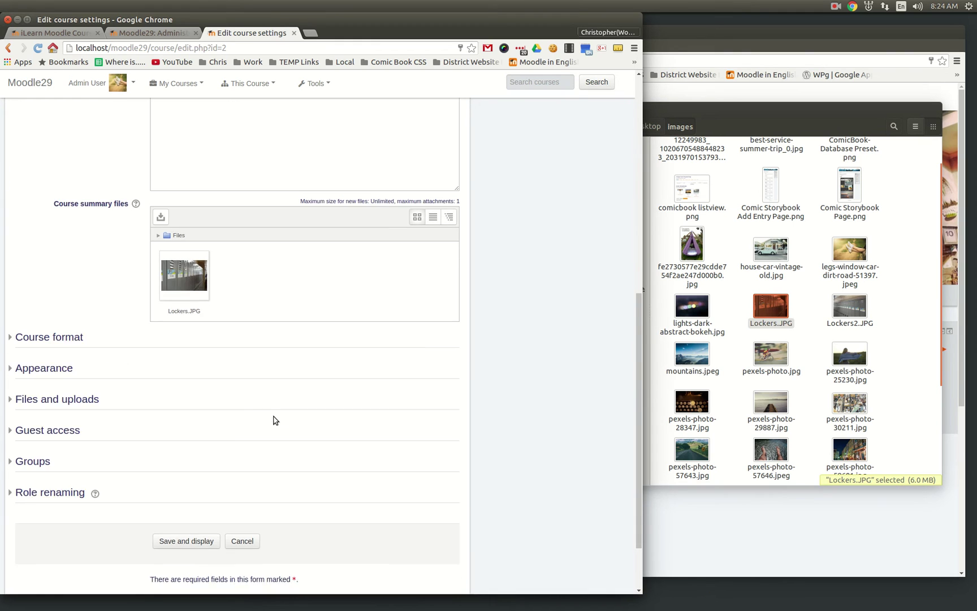
scroll(274, 419, "down", 2)
left_click(191, 464)
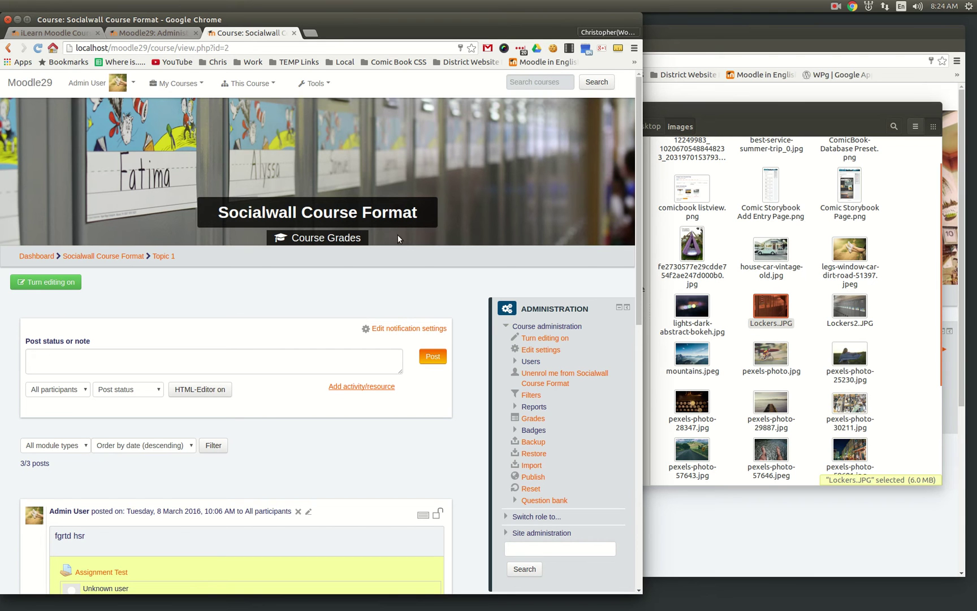
- Go from the Dashboard through My Courses to the Socialwall Course Format course
left_click(47, 90)
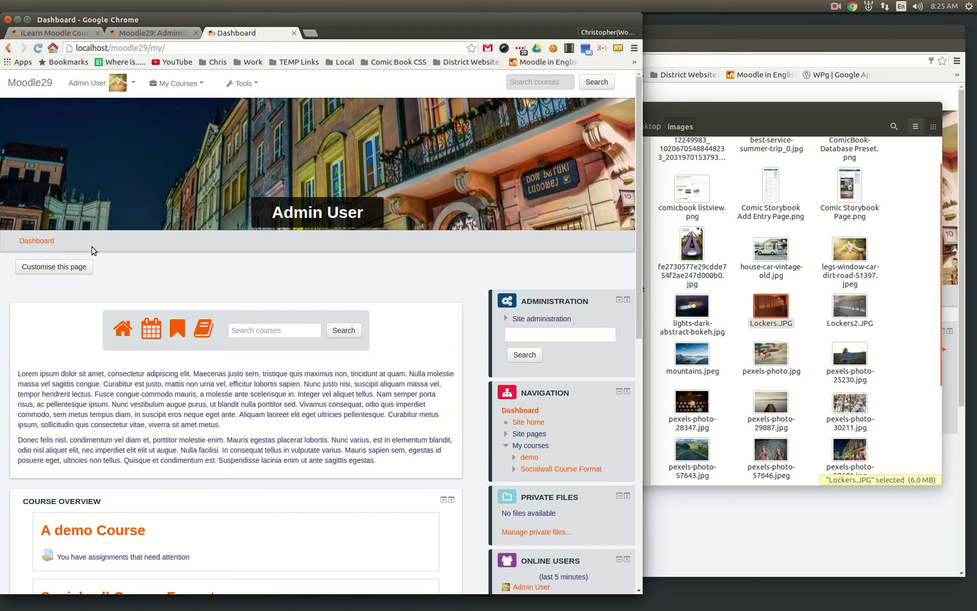
left_click(174, 85)
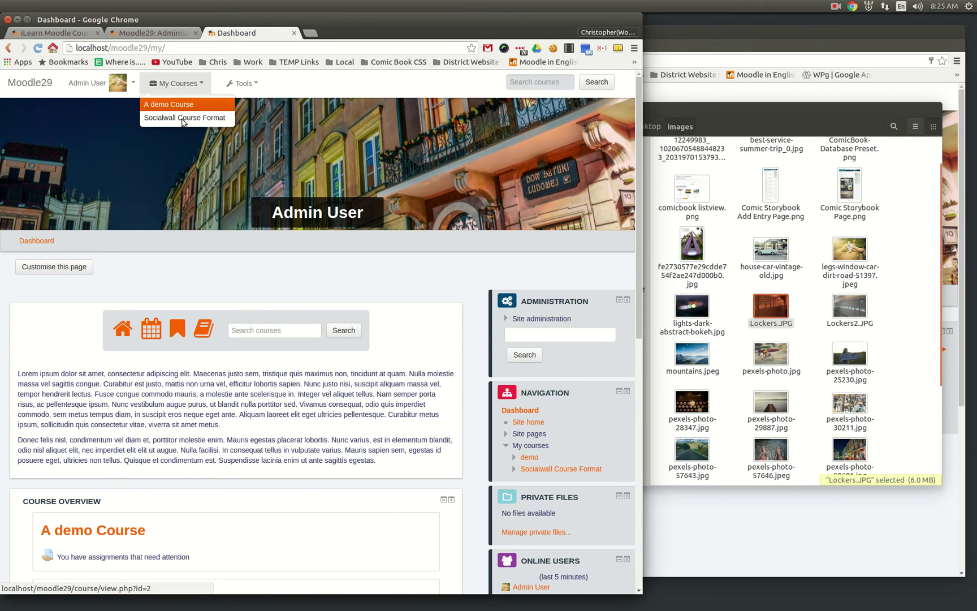
left_click(182, 119)
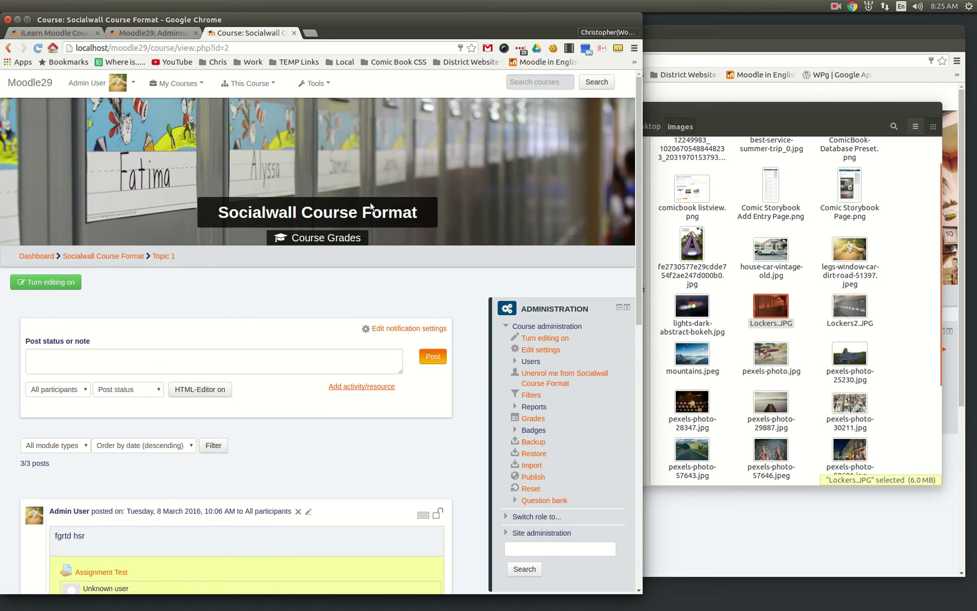
scroll(316, 389, "down", 2)
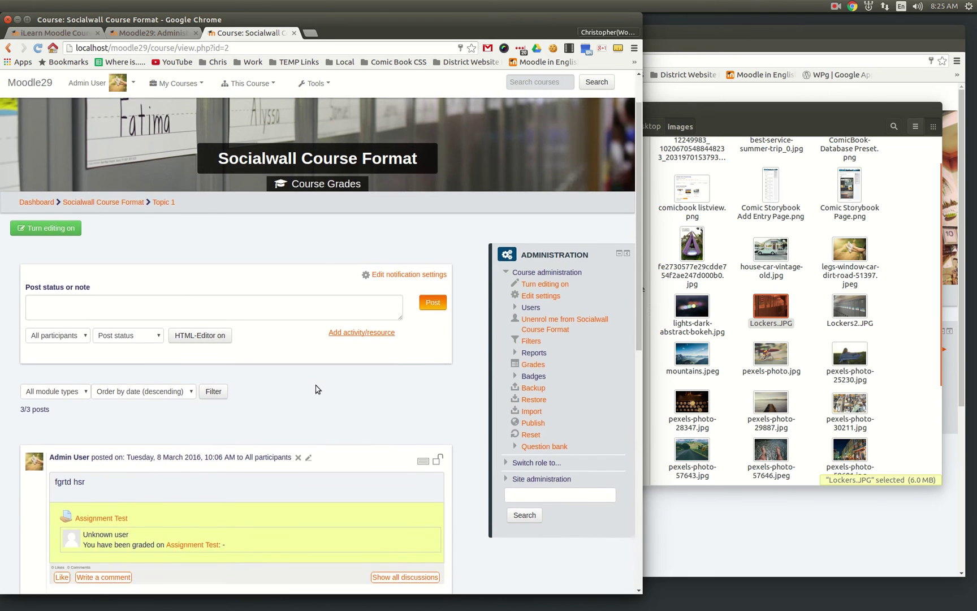
scroll(317, 389, "up", 2)
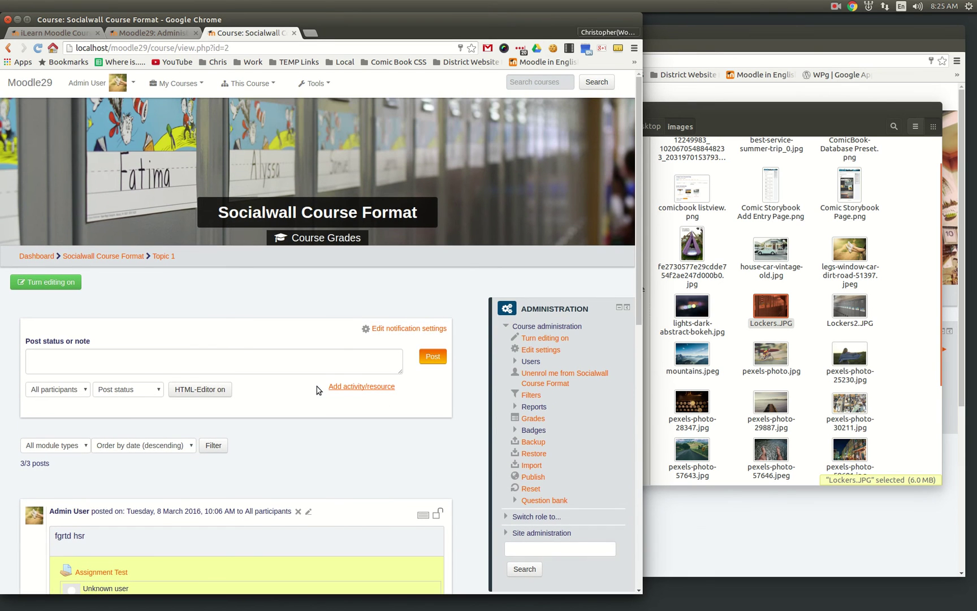
- Untick Allow teachers to upload header image, save, and reload the Socialwall course
left_click(162, 34)
scroll(310, 340, "down", 10)
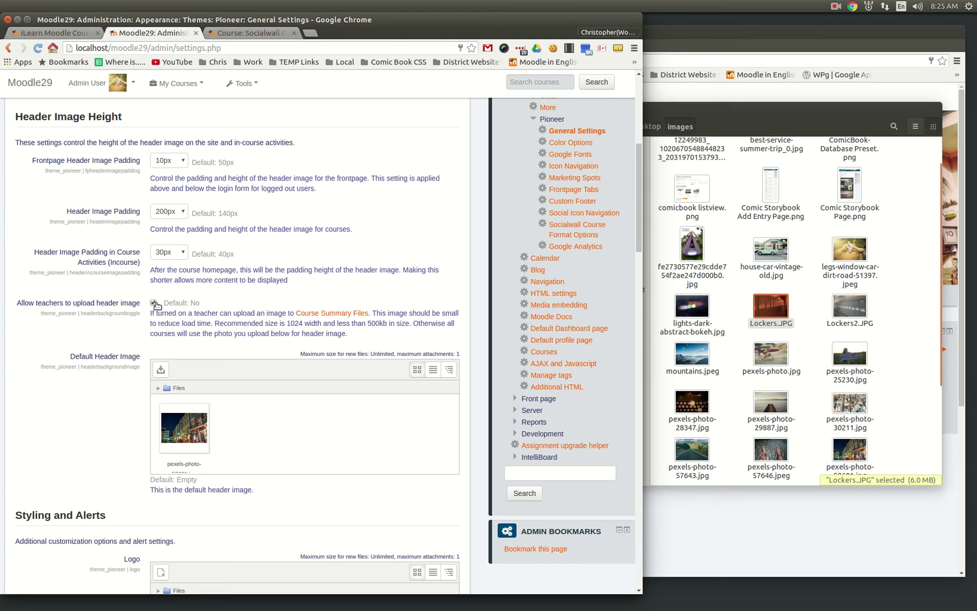
scroll(229, 345, "down", 15)
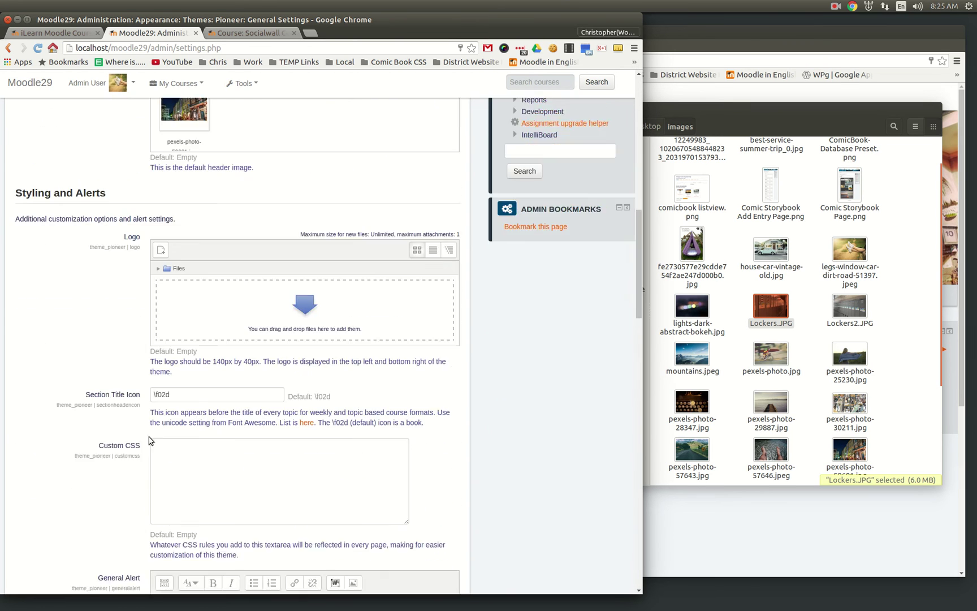
scroll(139, 453, "down", 20)
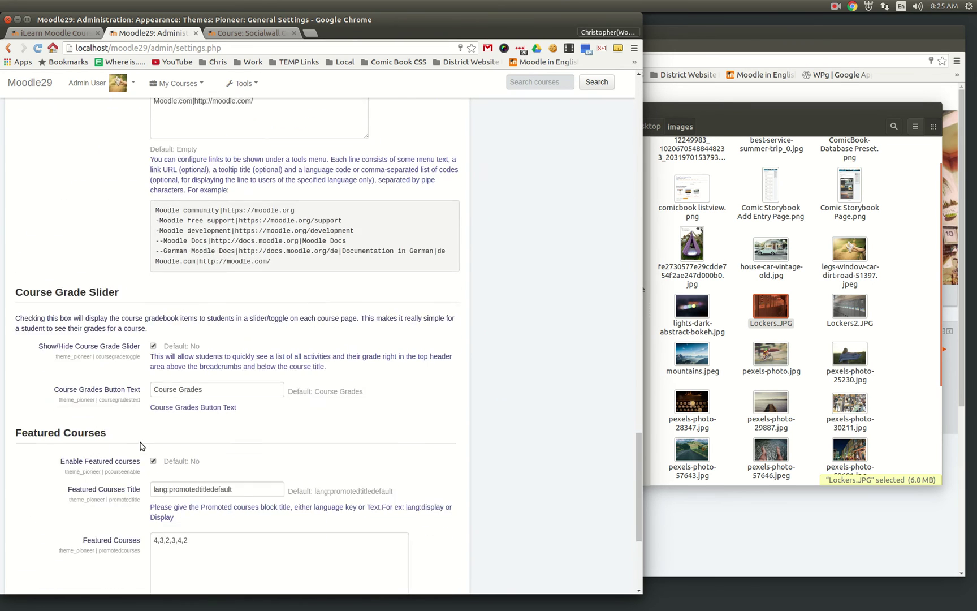
left_click(191, 500)
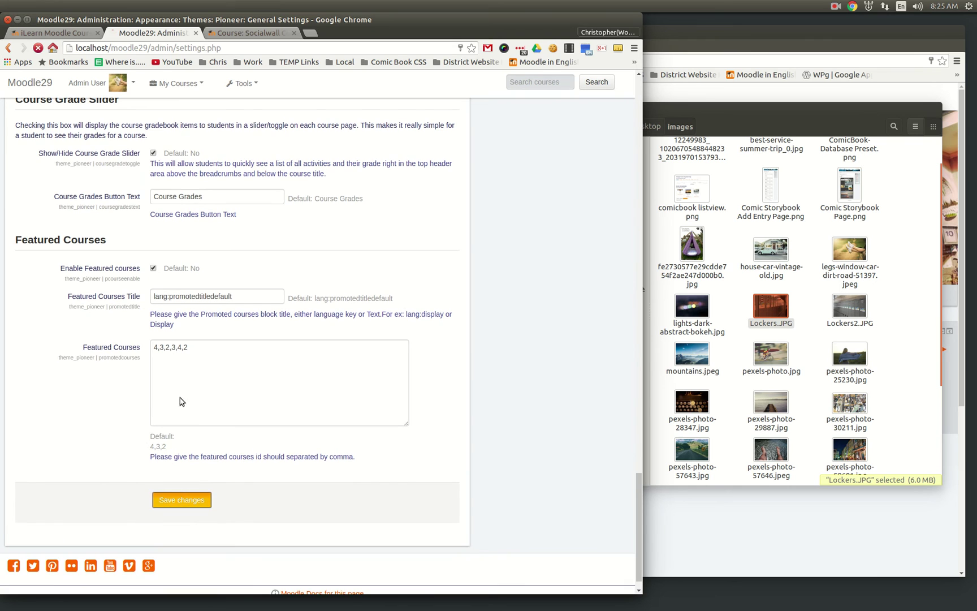
left_click(252, 33)
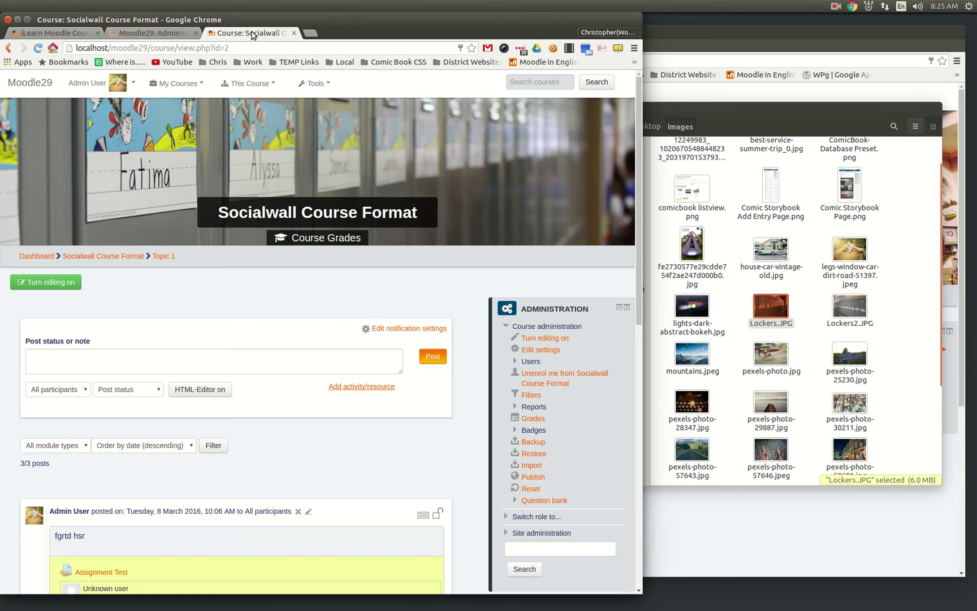
left_click(38, 49)
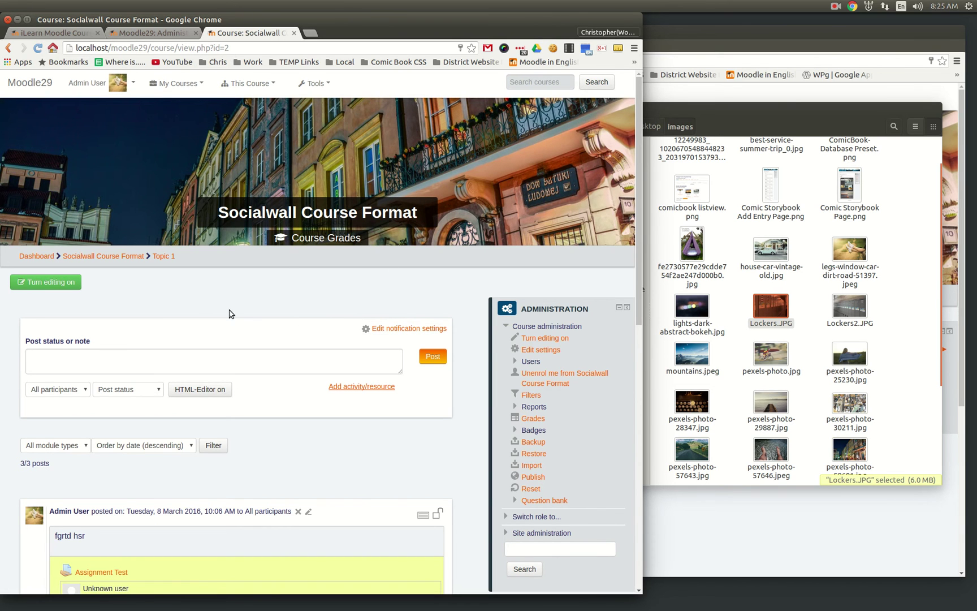
- Re-tick Allow teachers to upload header image, save, reload the course, and toggle Course Grades
left_click(142, 33)
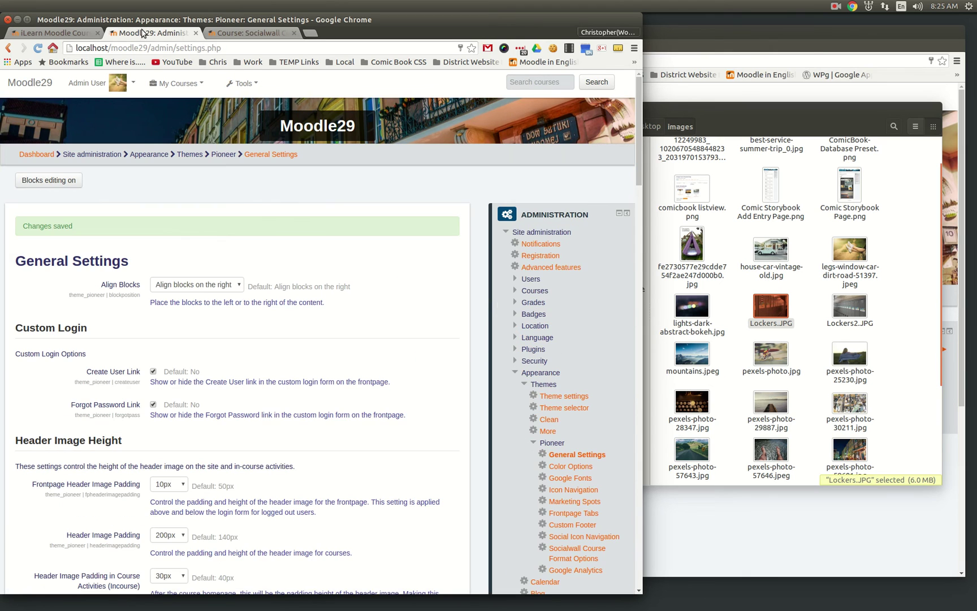
scroll(283, 403, "down", 5)
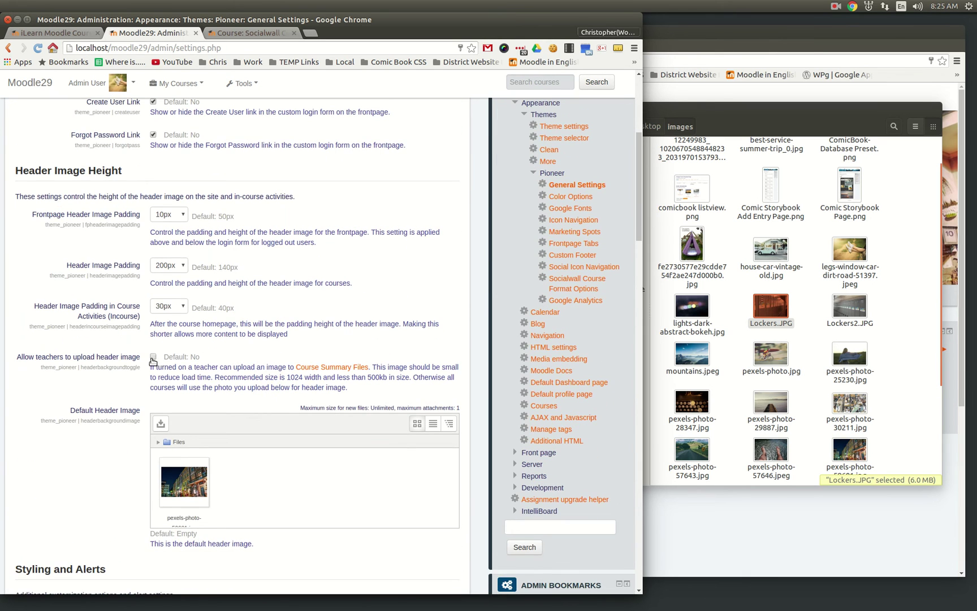
scroll(405, 378, "down", 1)
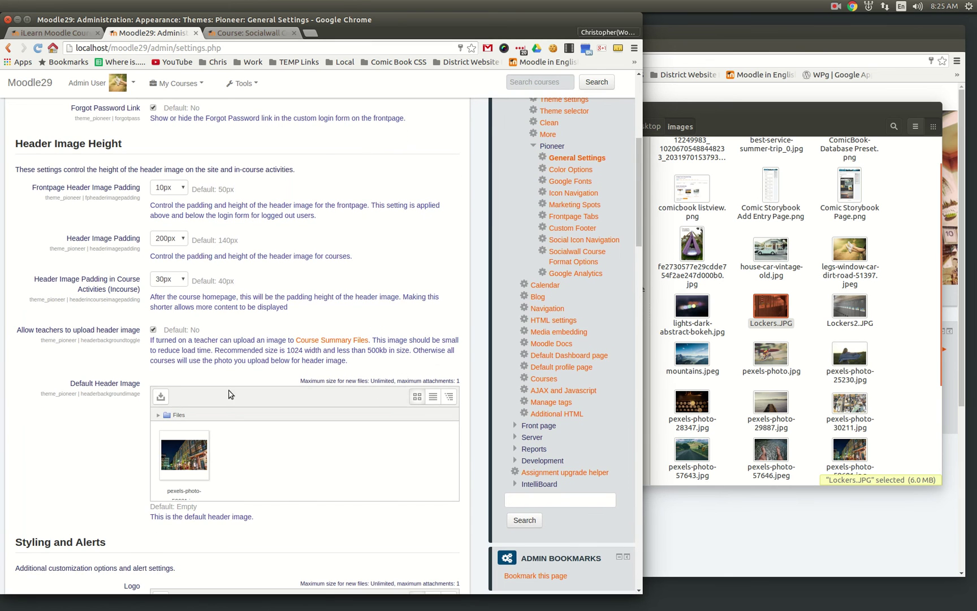
left_click_drag(639, 212, 632, 581)
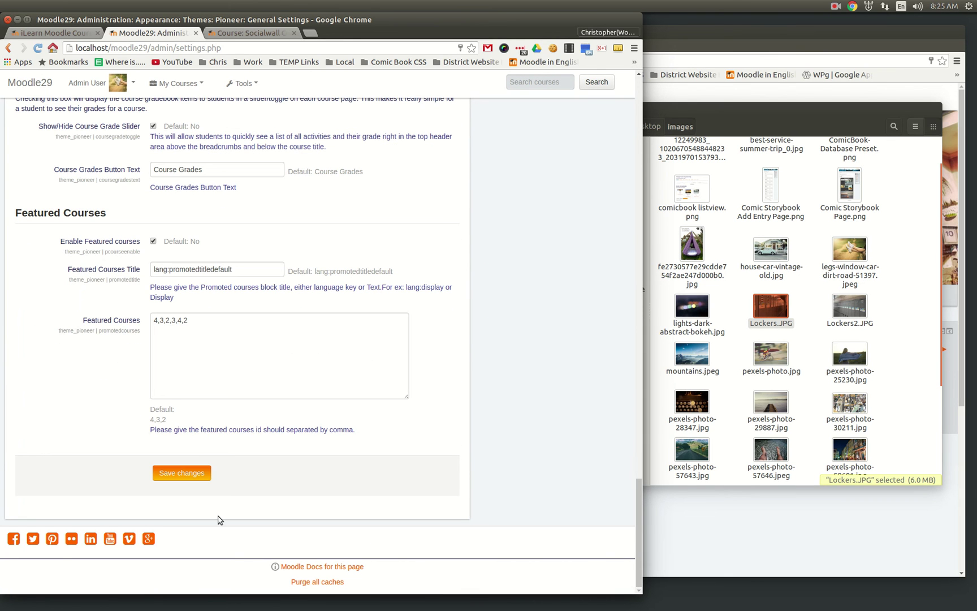
left_click(182, 473)
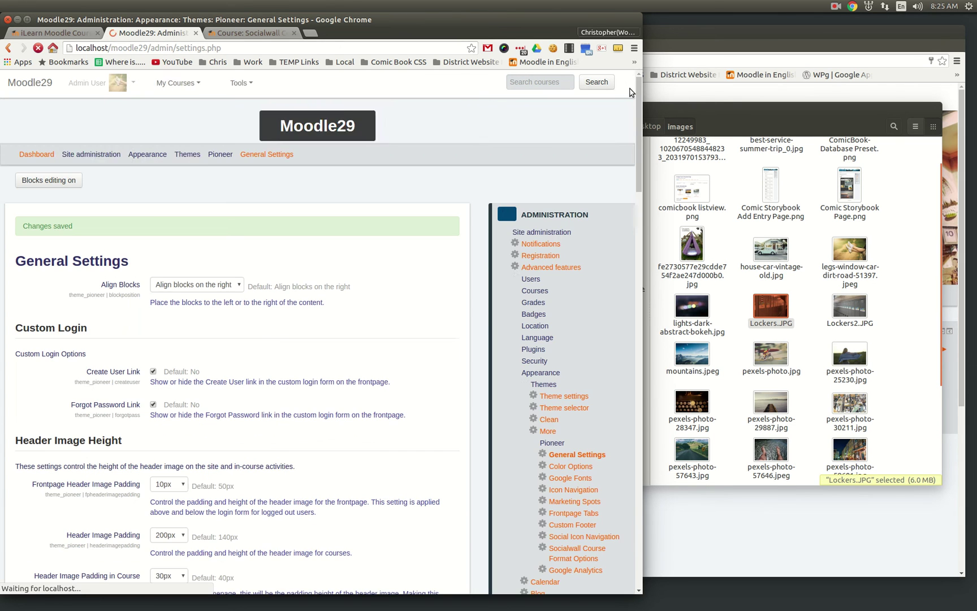
left_click(268, 33)
key("F5")
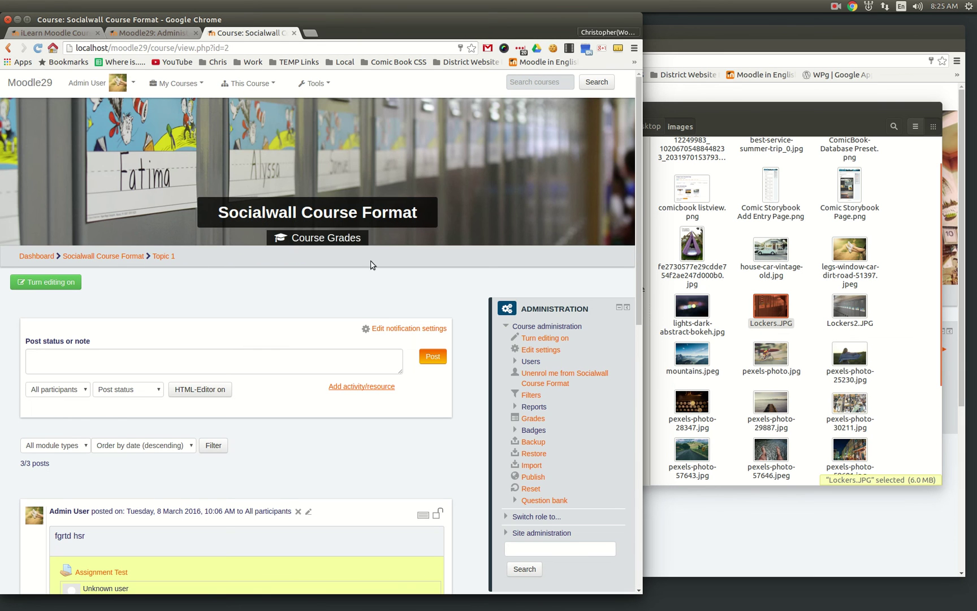
left_click(343, 242)
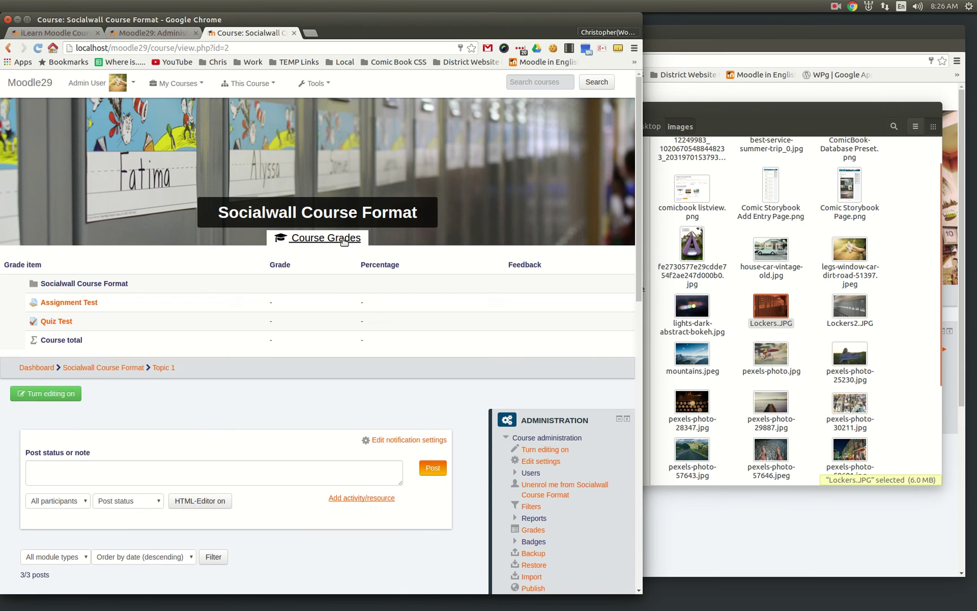
left_click(344, 241)
- Look through the Pioneer settings page, then open Socialwall Course Format from My Courses
left_click(145, 35)
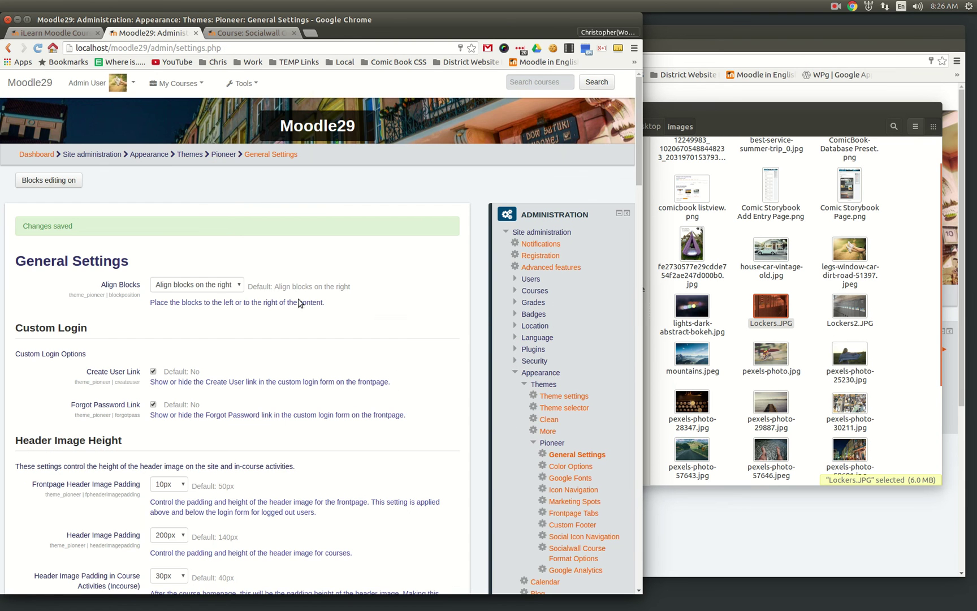
scroll(303, 395, "down", 8)
scroll(410, 458, "down", 3)
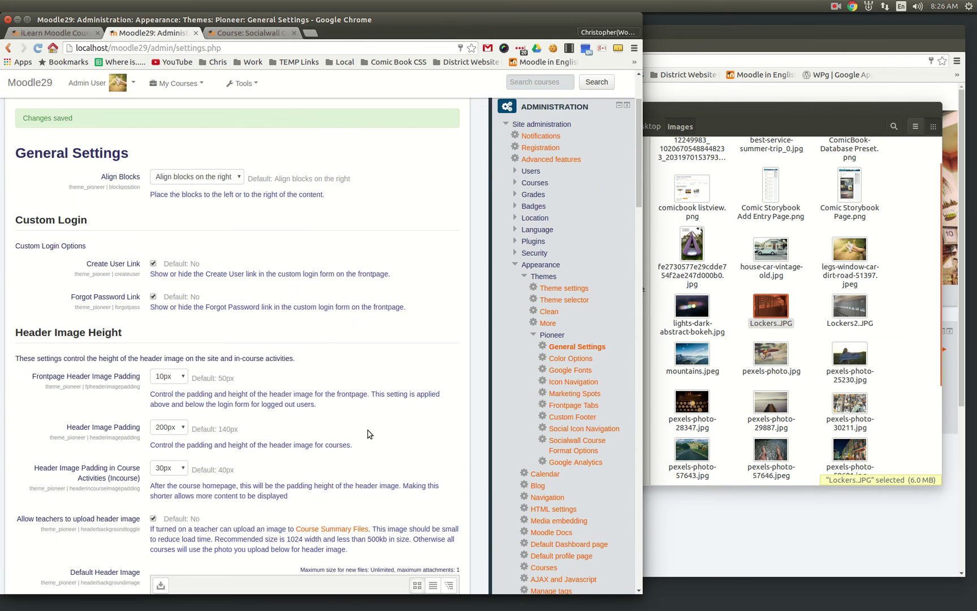
scroll(362, 433, "up", 3)
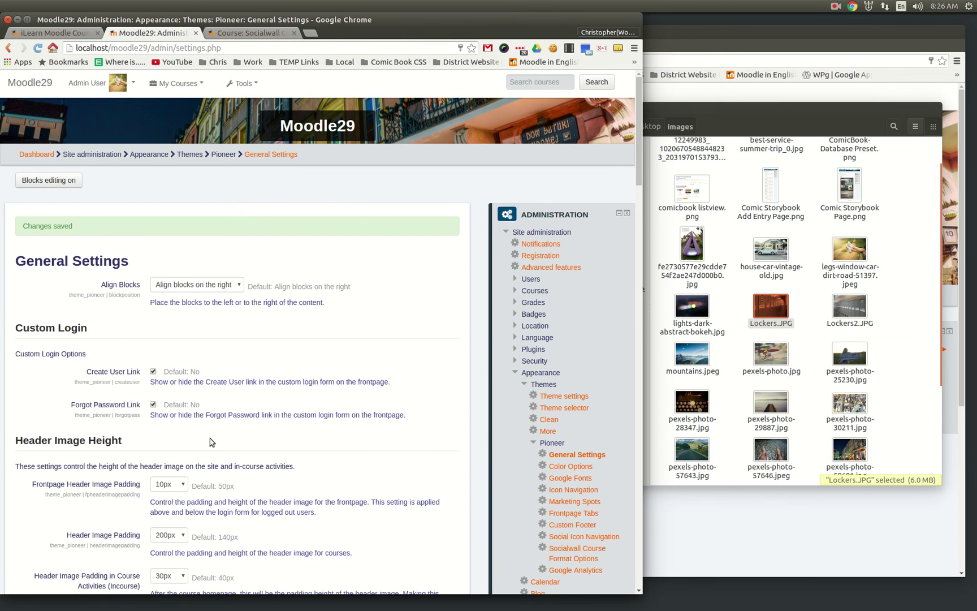
scroll(210, 442, "down", 4)
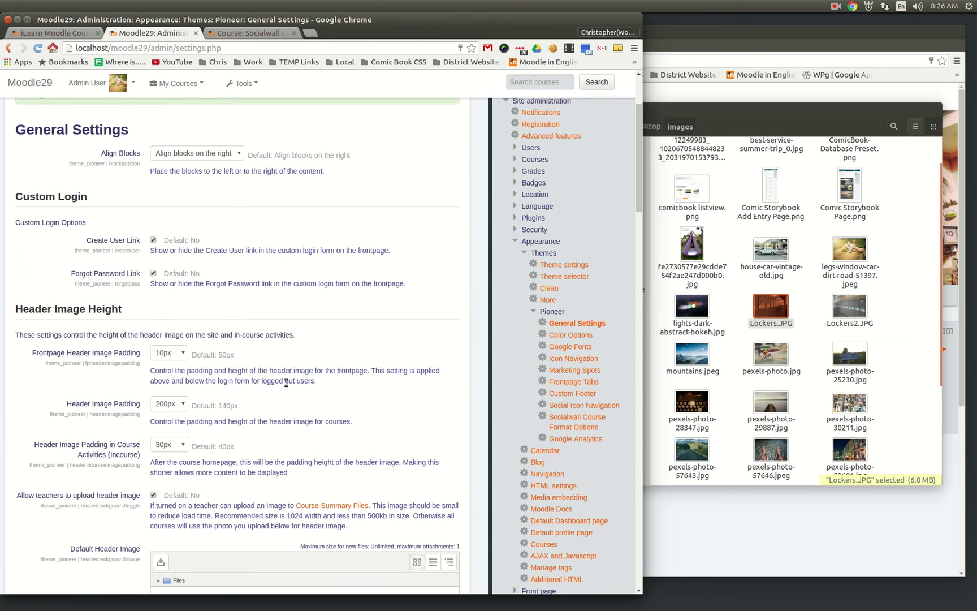
scroll(293, 360, "up", 3)
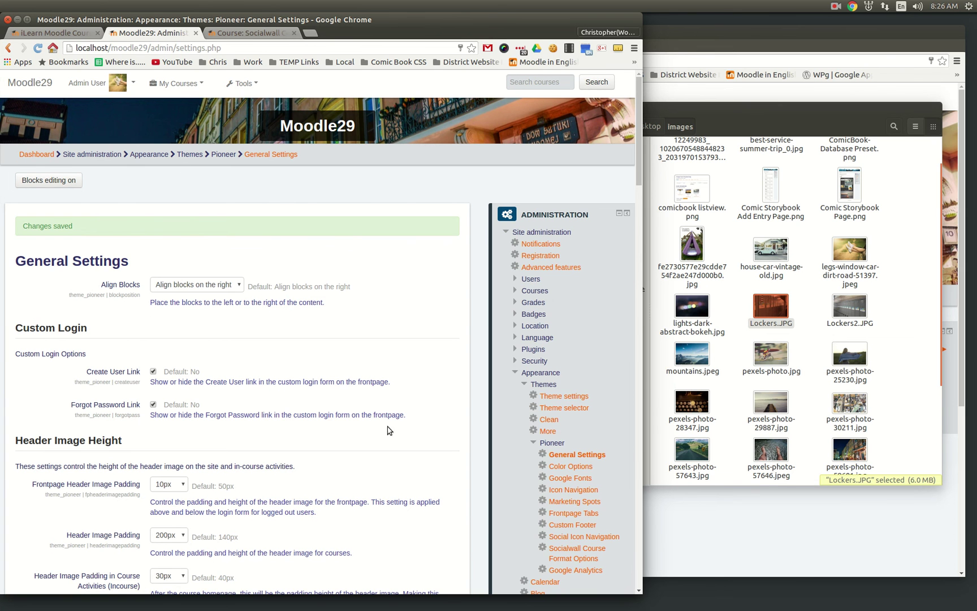
scroll(389, 430, "down", 3)
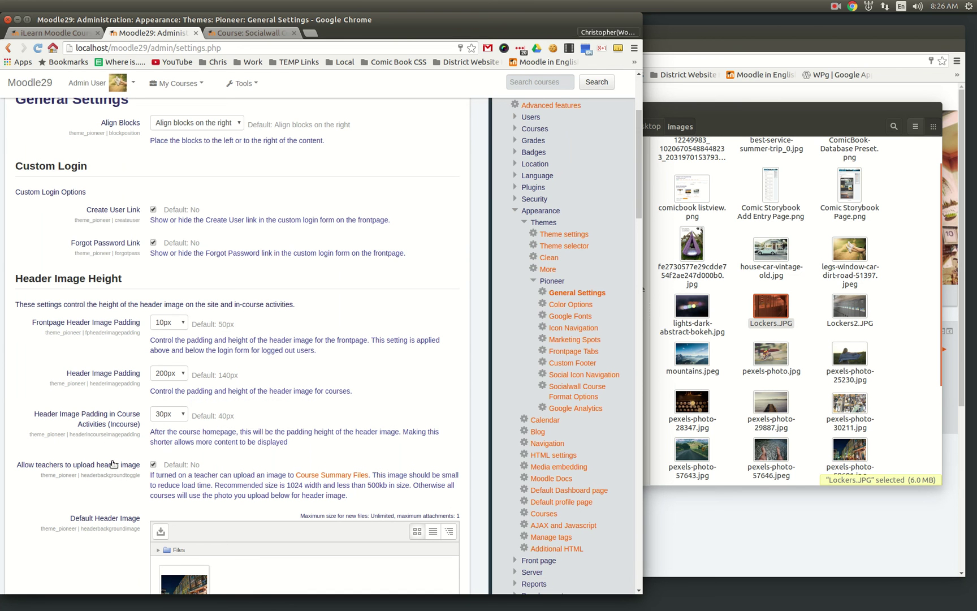
scroll(113, 464, "down", 4)
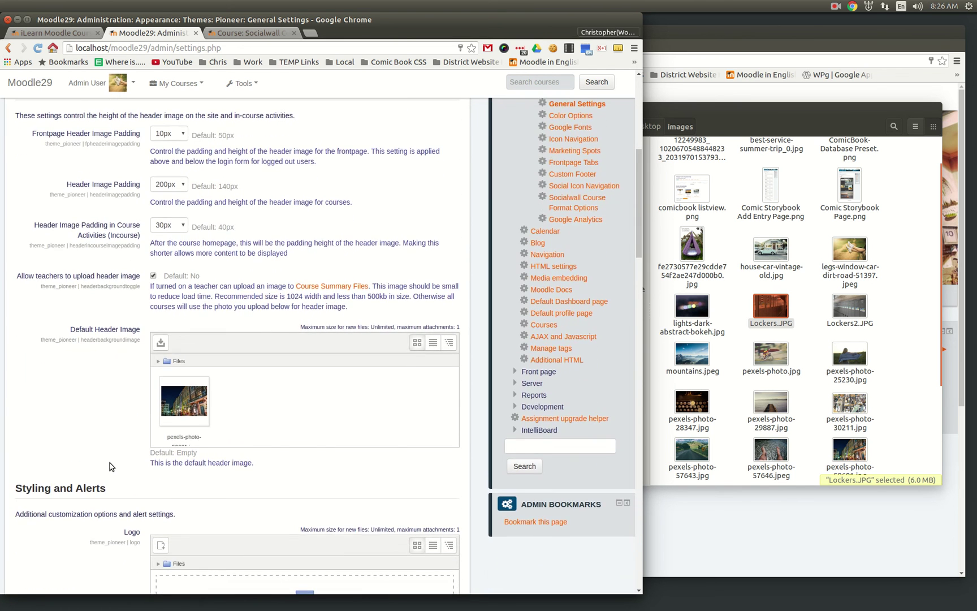
scroll(112, 465, "up", 7)
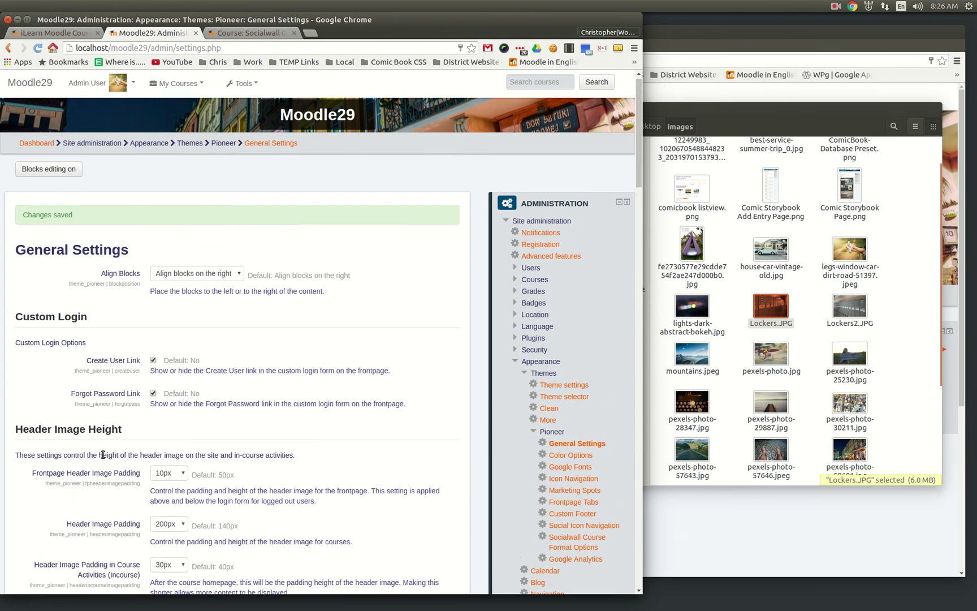
scroll(102, 455, "up", 1)
left_click(187, 85)
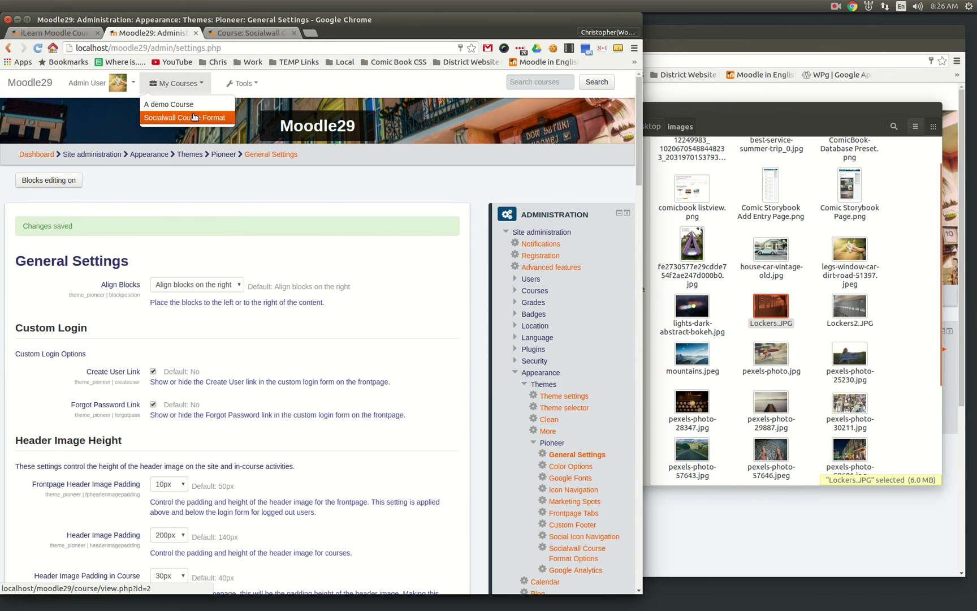
left_click(195, 119)
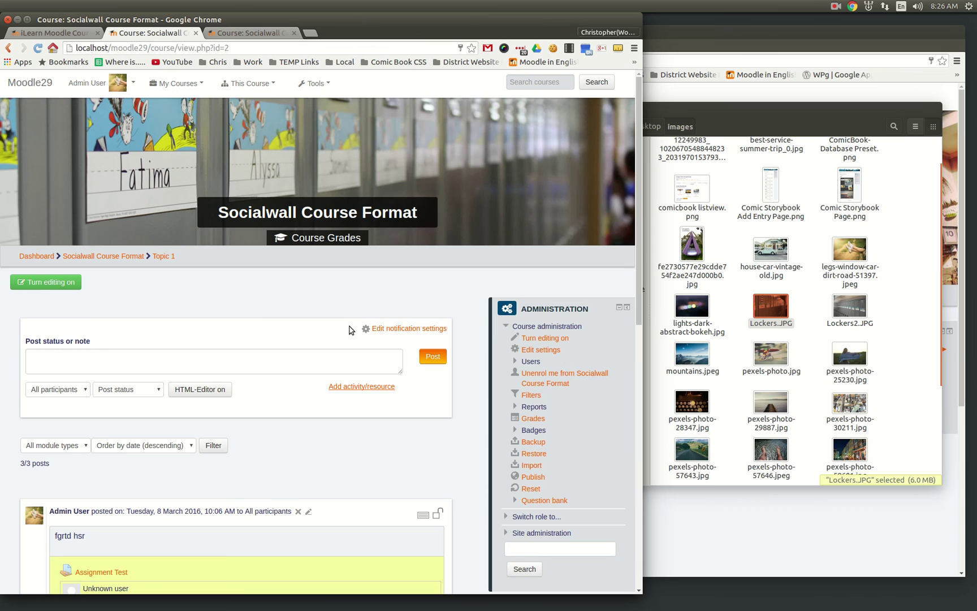